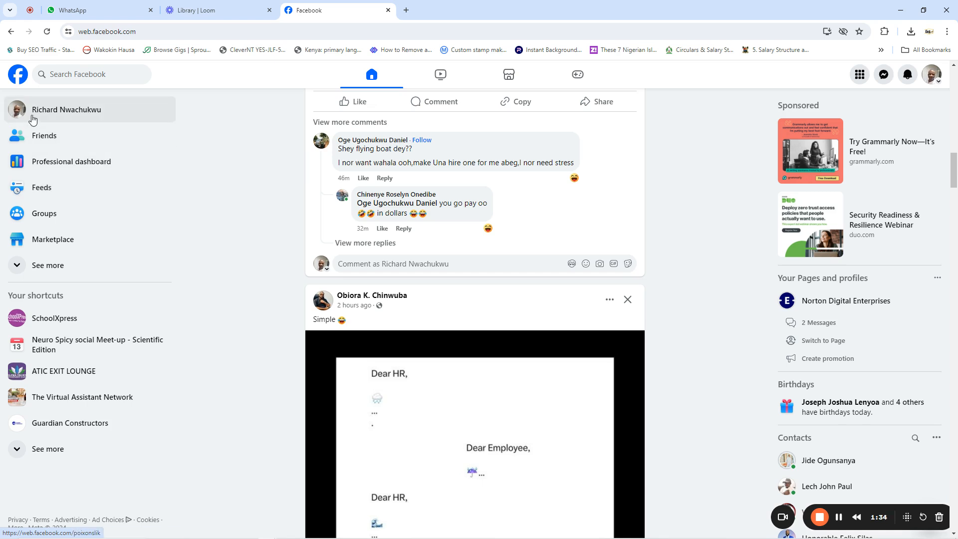
# Reveal the extra sidebar shortcuts with See more and scroll down toward Pages
pyautogui.scroll(10, 405, 194)
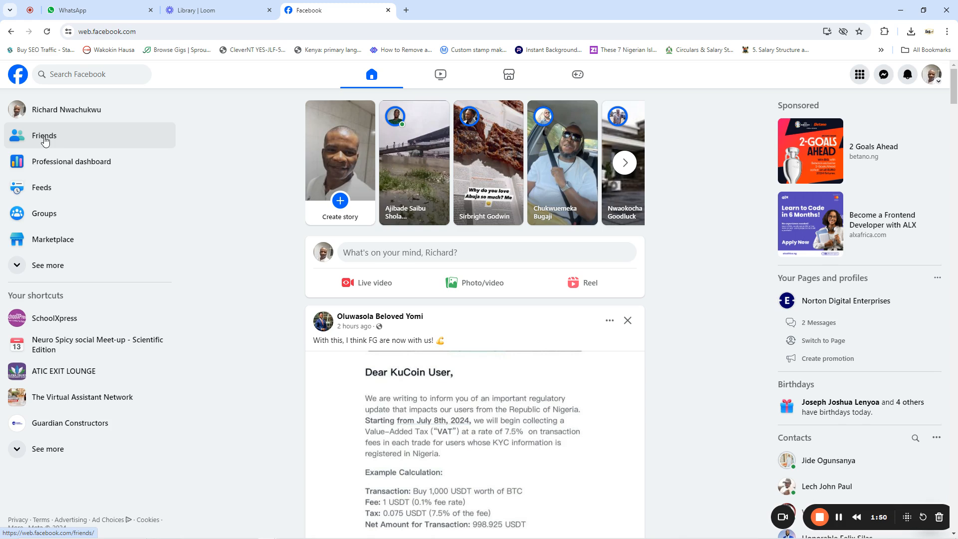
pyautogui.click(55, 268)
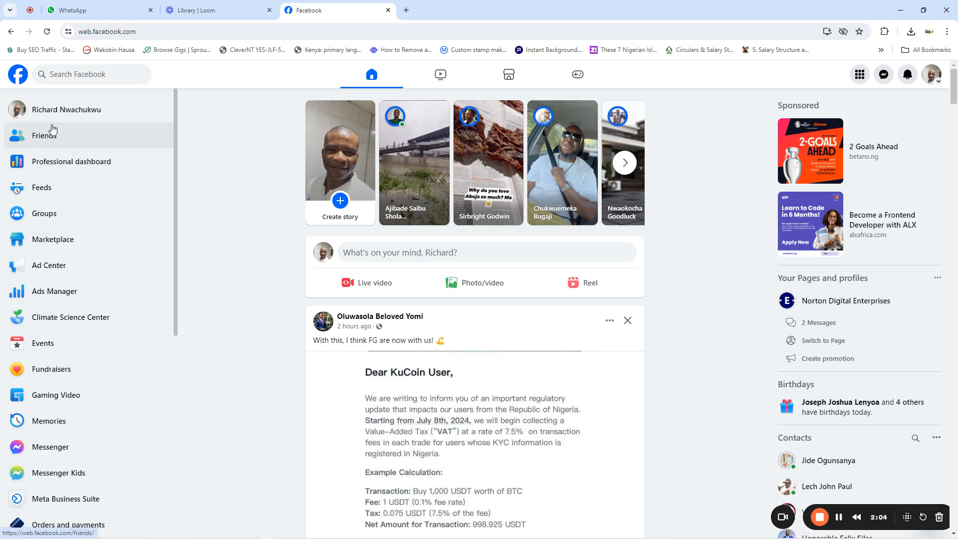
pyautogui.scroll(-3, 52, 197)
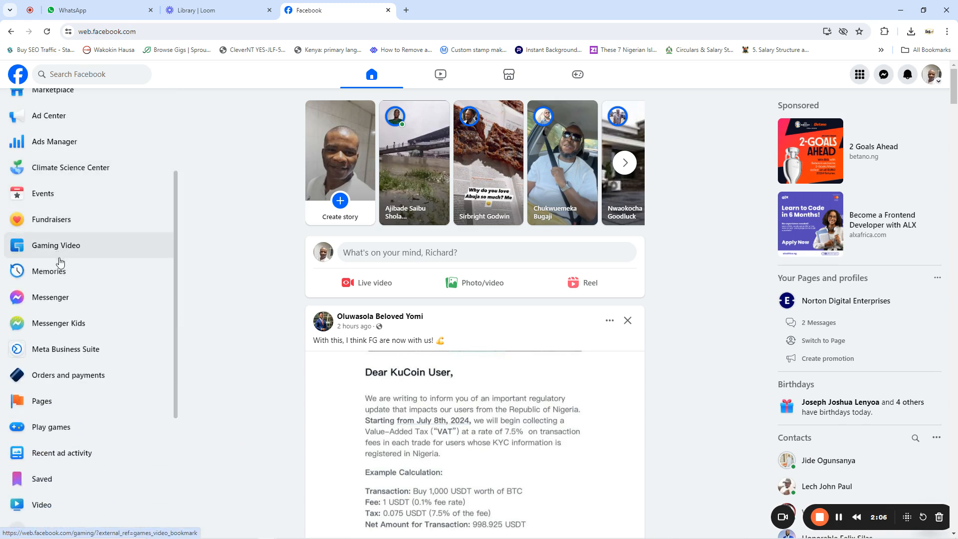
# Go to Pages and browse managed pages like Shopmattey, CheatBlog, LearnCora and SchoolXpress
pyautogui.click(45, 407)
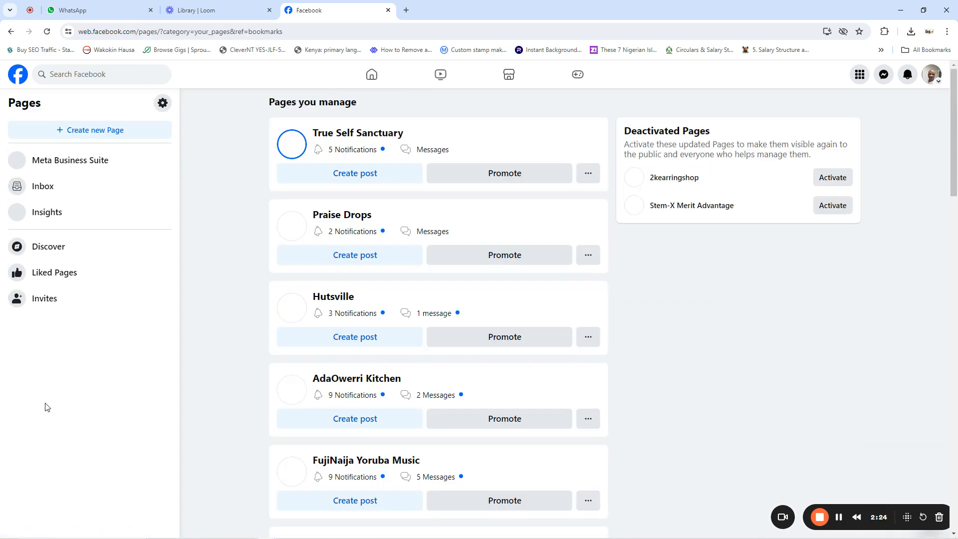
pyautogui.scroll(-5, 359, 278)
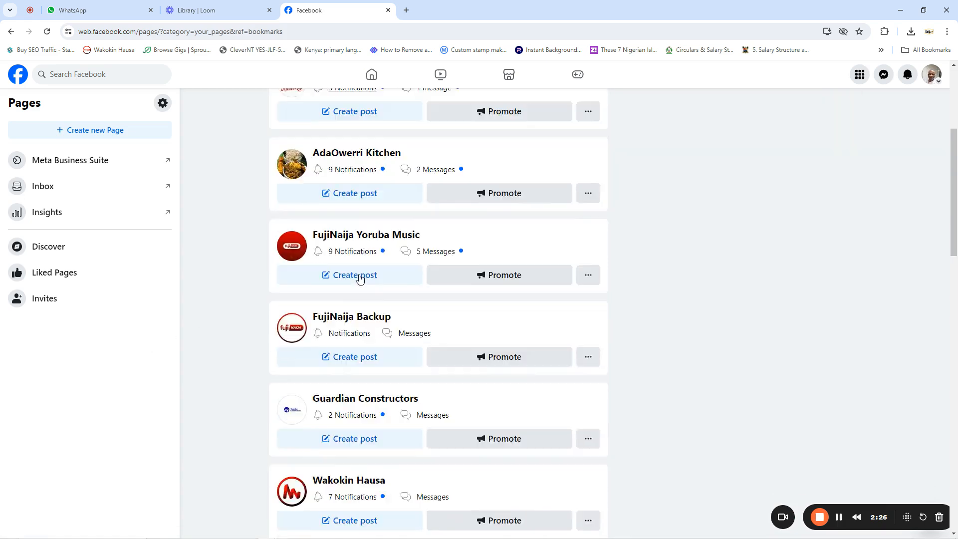
pyautogui.scroll(-18, 360, 280)
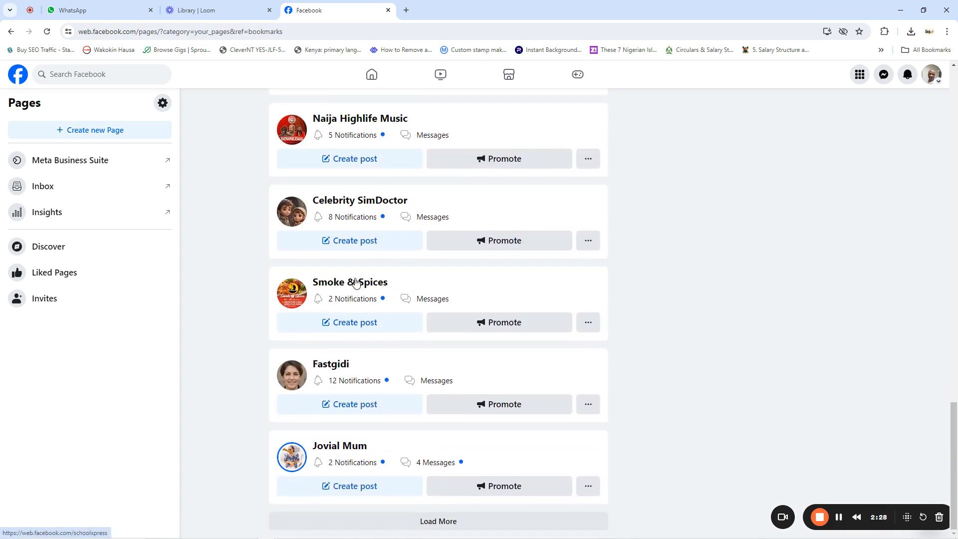
pyautogui.scroll(15, 353, 286)
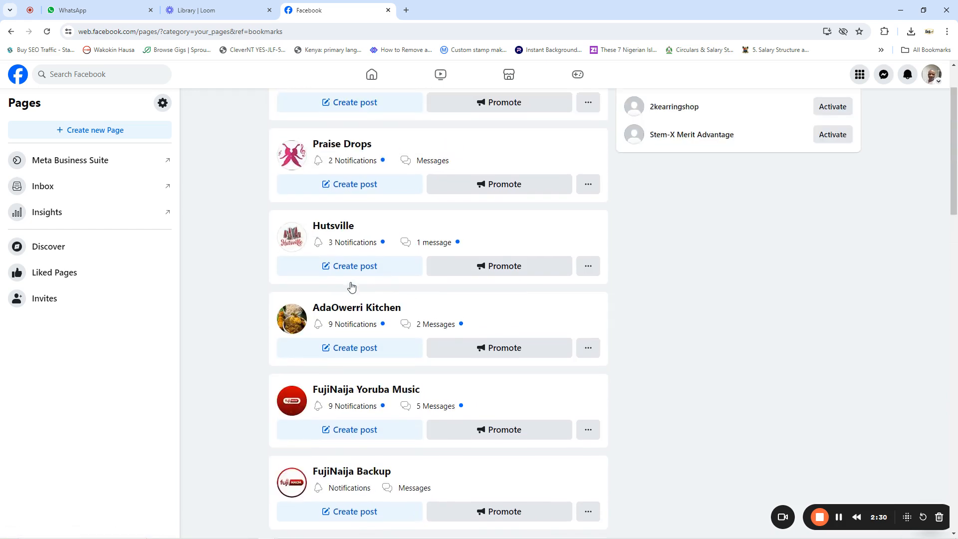
pyautogui.scroll(-6, 351, 285)
pyautogui.scroll(-9, 351, 285)
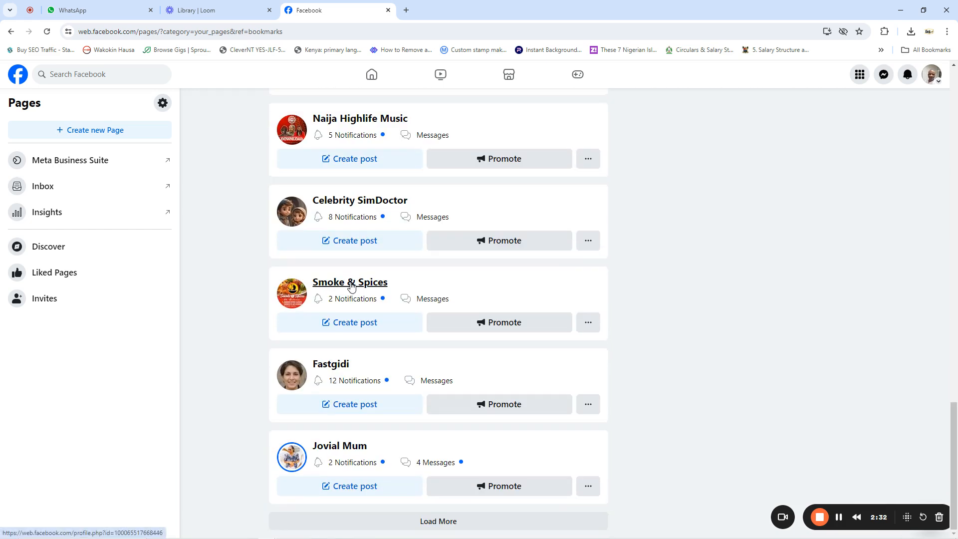
pyautogui.scroll(20, 327, 300)
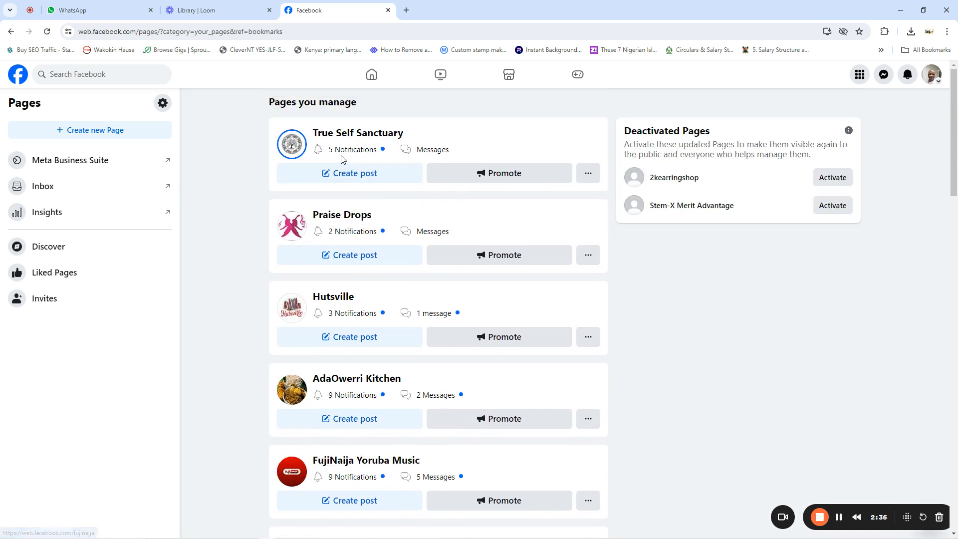
pyautogui.scroll(-12, 499, 299)
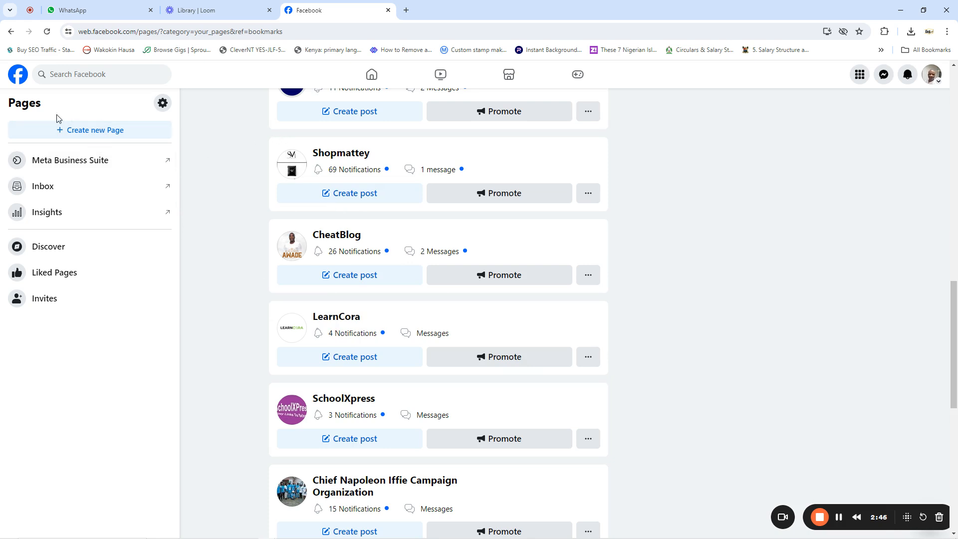
pyautogui.moveTo(47, 106); pyautogui.dragTo(16, 107)
# Begin a new Page and name it 'FastGidi Digitals', correcting a mistyped letter
pyautogui.click(87, 132)
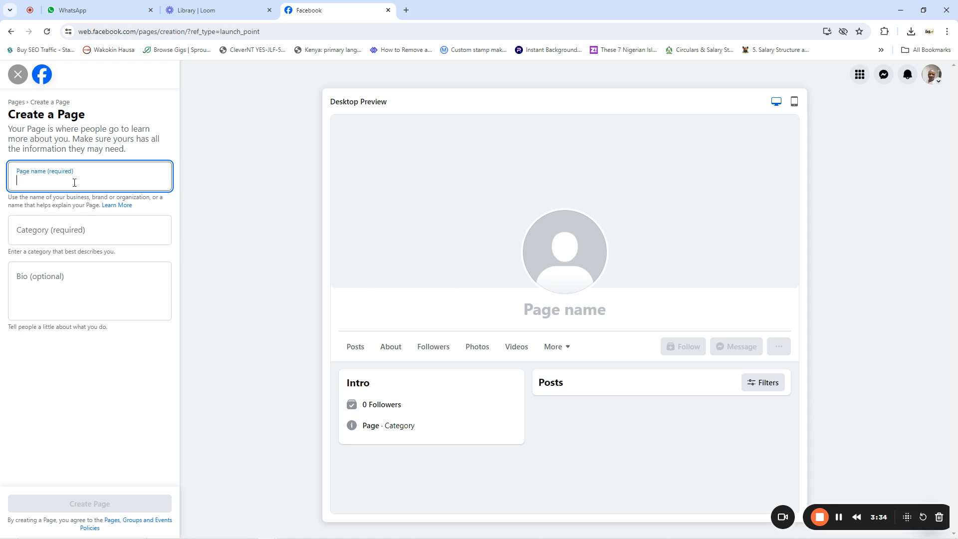
pyautogui.write('FastGi')
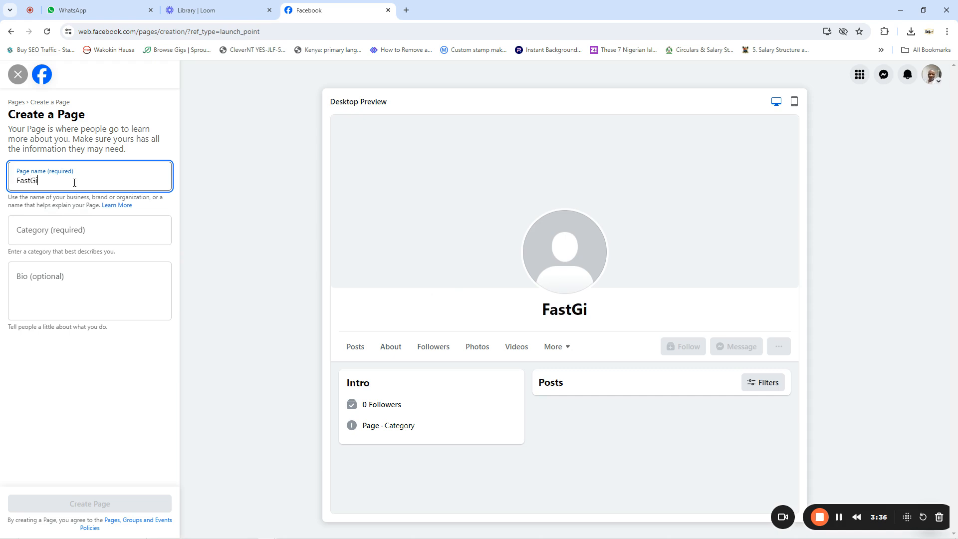
pyautogui.write('di G')
pyautogui.press('BackSpace')
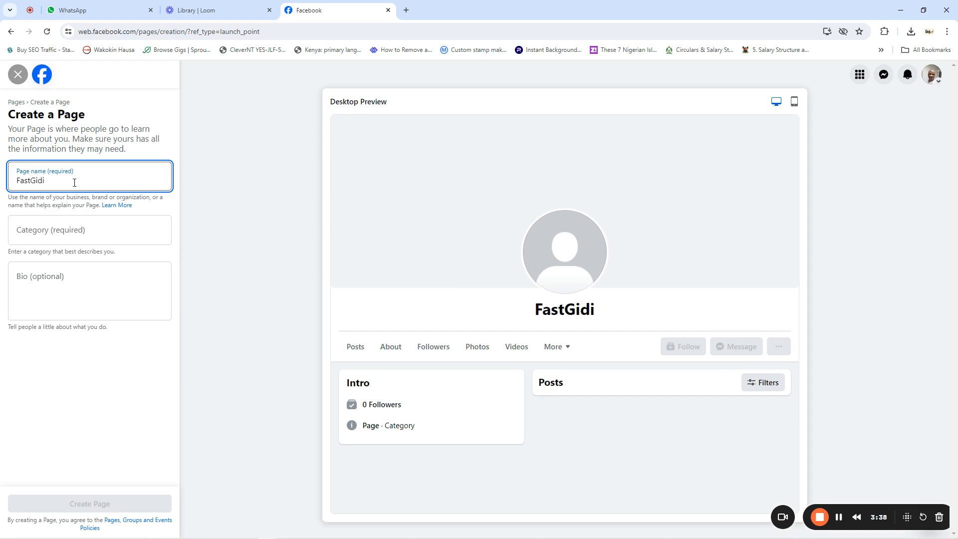
pyautogui.write('Digitals')
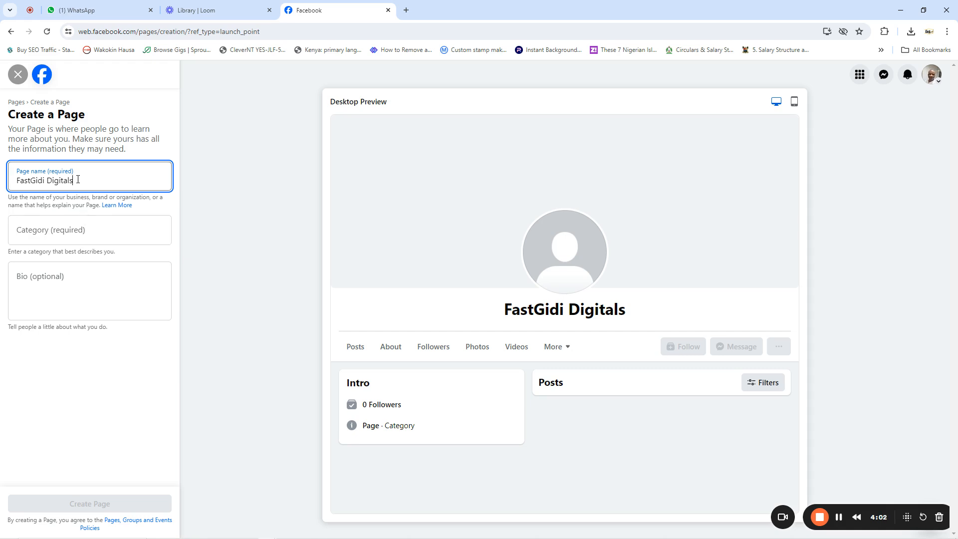
pyautogui.moveTo(75, 180); pyautogui.dragTo(6, 192)
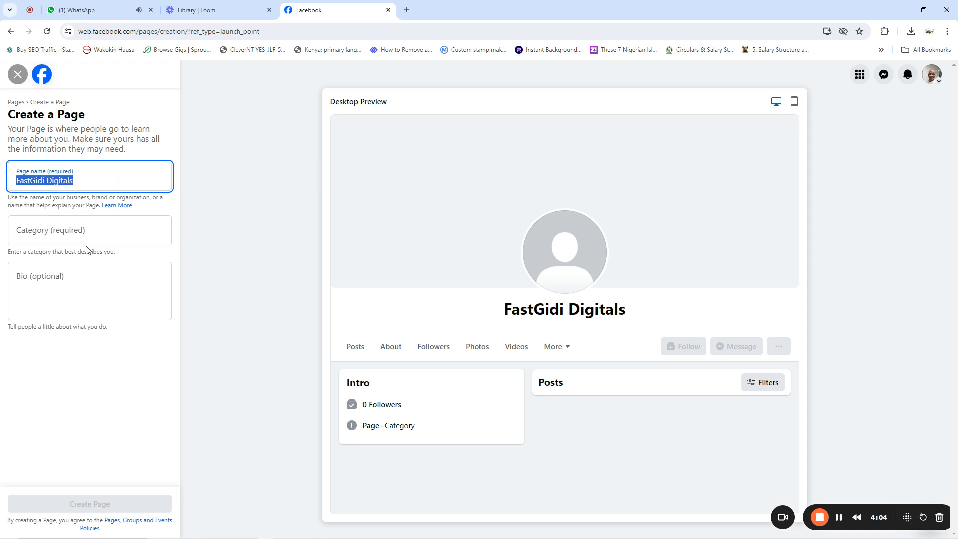
# Search the categories for 'Digit' and choose Social Media Agency
pyautogui.click(78, 233)
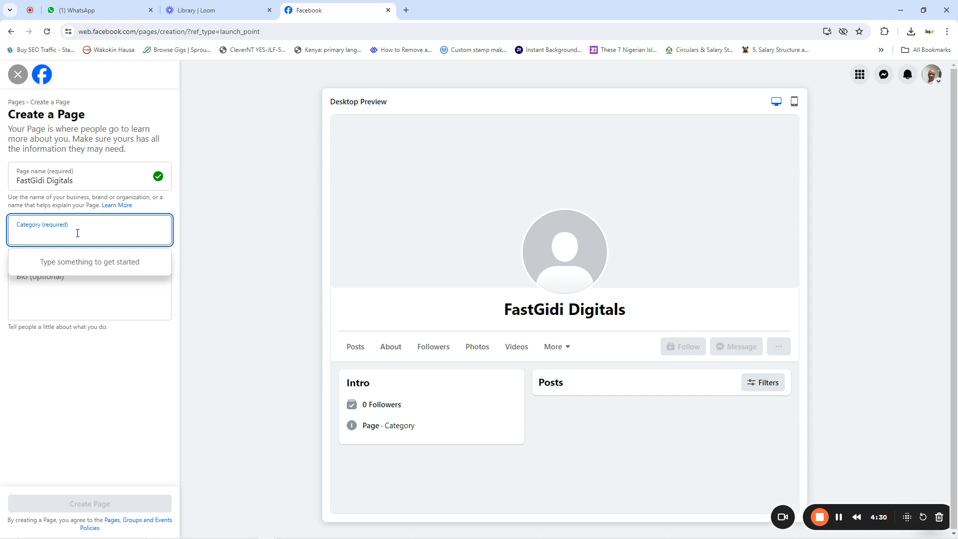
pyautogui.write('Digit')
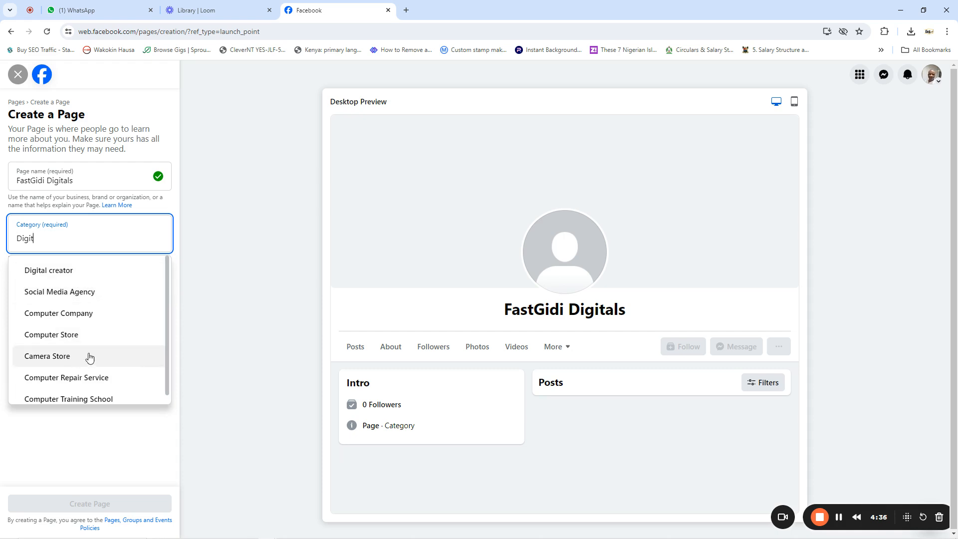
pyautogui.click(57, 294)
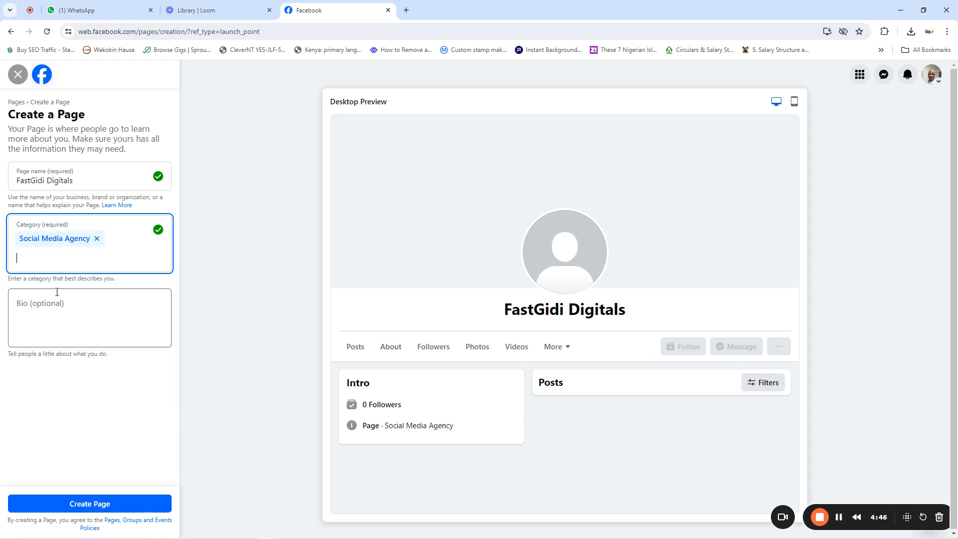
# Type the bio 'A Digital Marketing hub for reaching out to Businesses', fixing typos and capitalising B
pyautogui.click(57, 308)
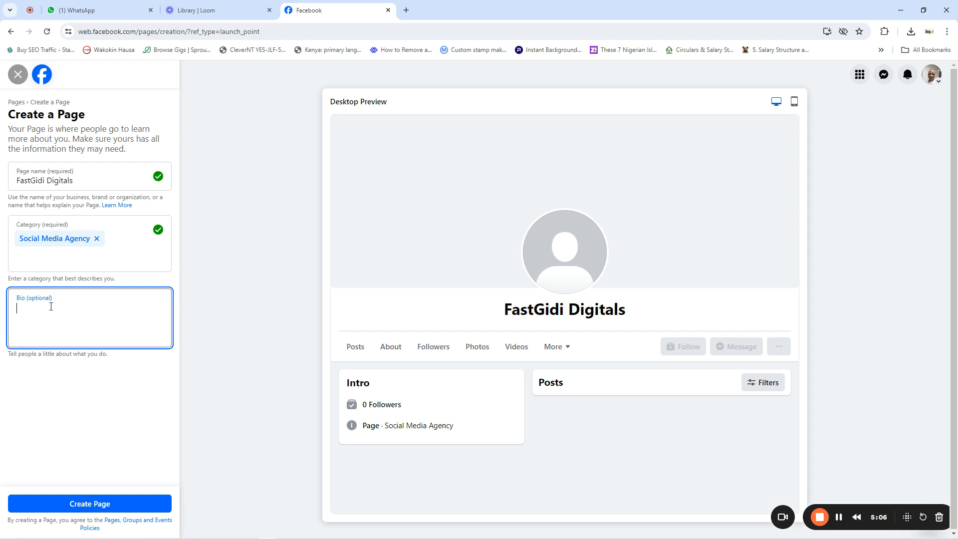
pyautogui.write('A')
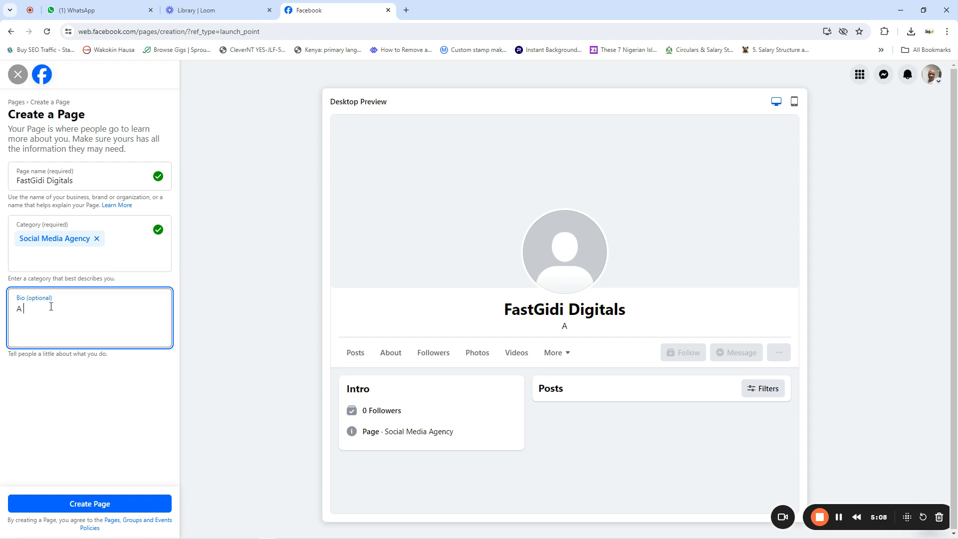
pyautogui.write('Digital Marketi')
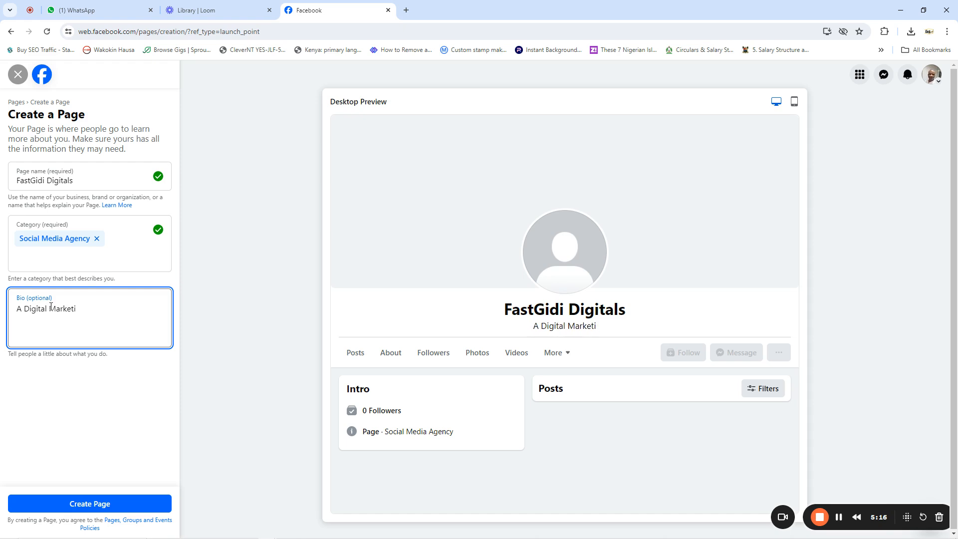
pyautogui.write('ing hub')
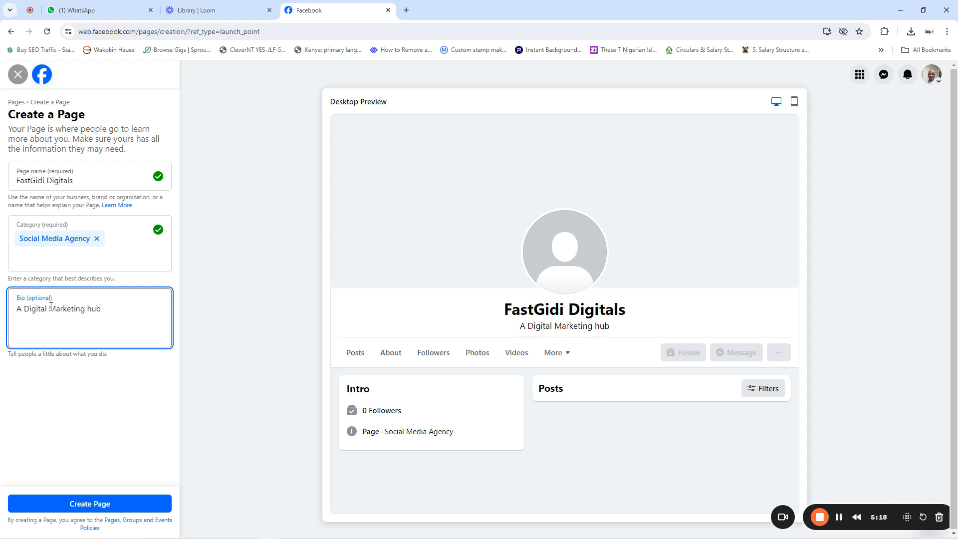
pyautogui.write(' for ')
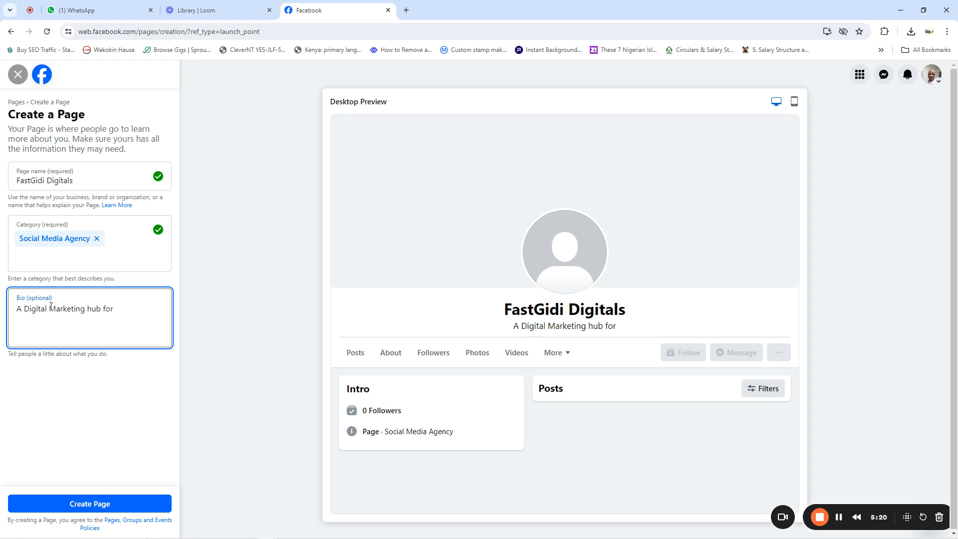
pyautogui.write('reachi')
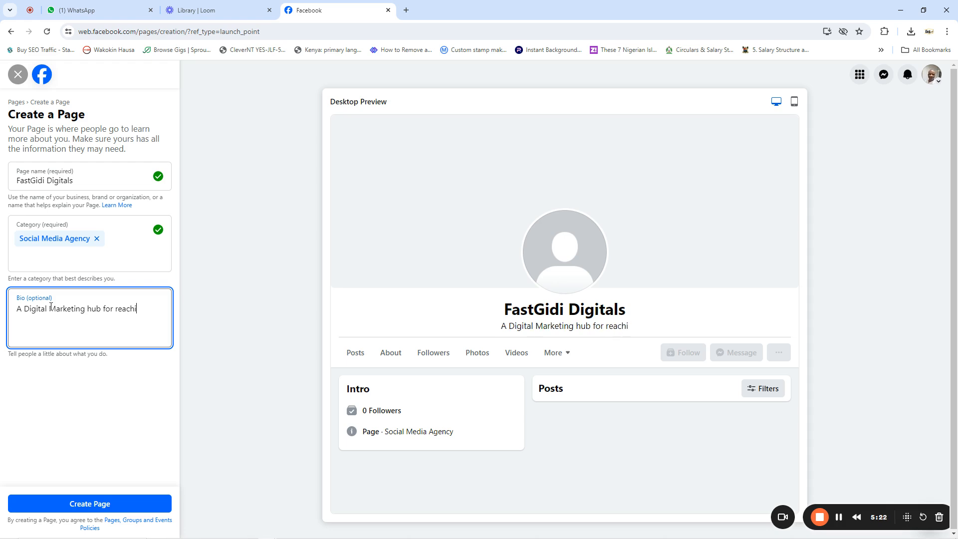
pyautogui.write('ng out to ur')
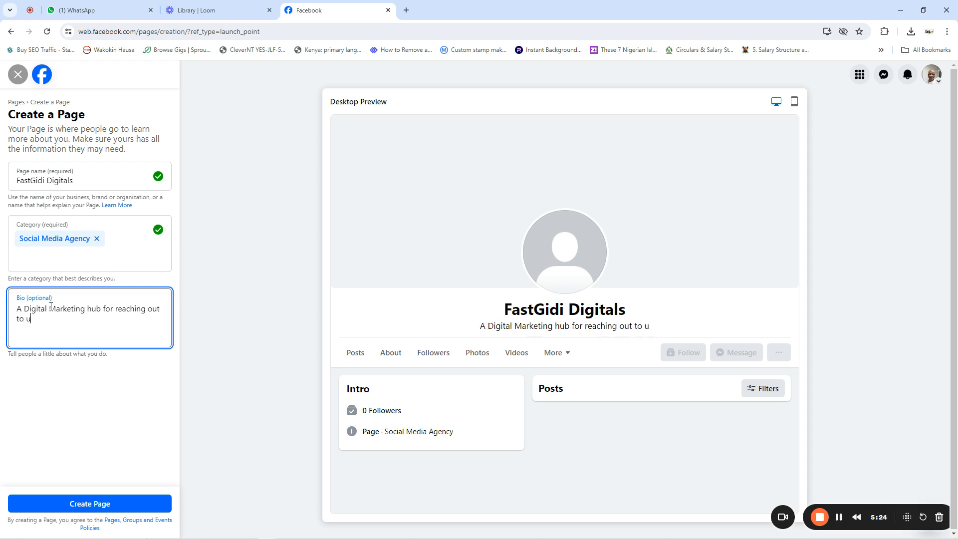
pyautogui.press('BackSpace')
pyautogui.press('BackSpace')
pyautogui.write('busine')
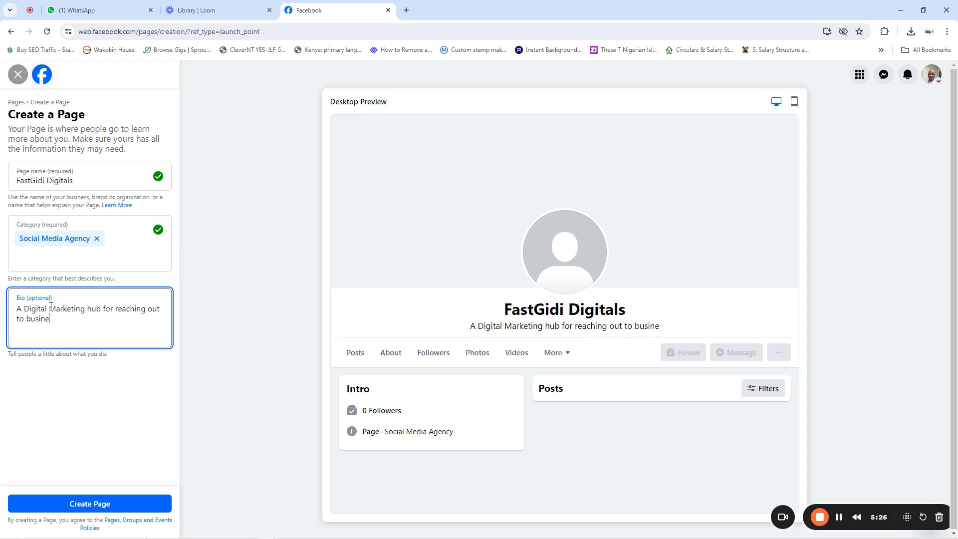
pyautogui.write('sses')
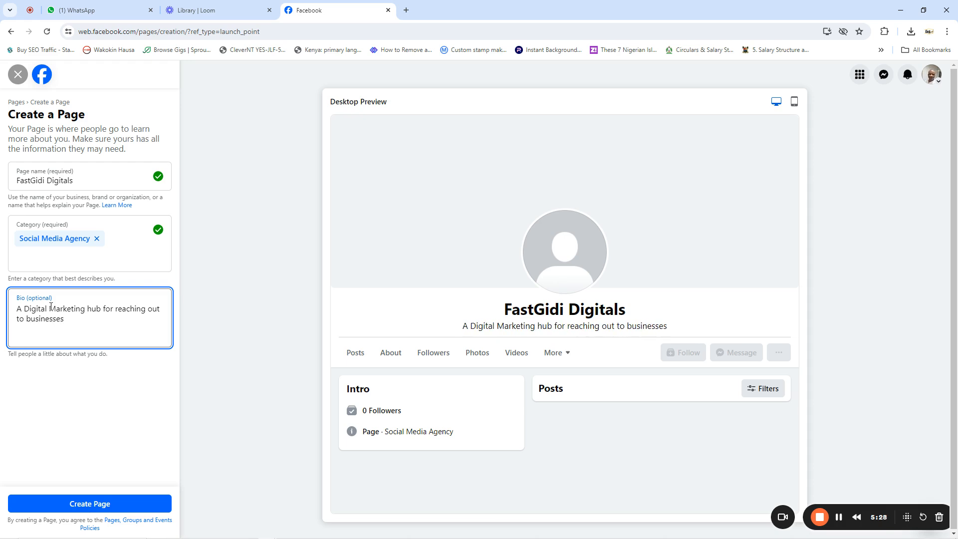
pyautogui.moveTo(26, 317); pyautogui.dragTo(29, 318)
pyautogui.write('B')
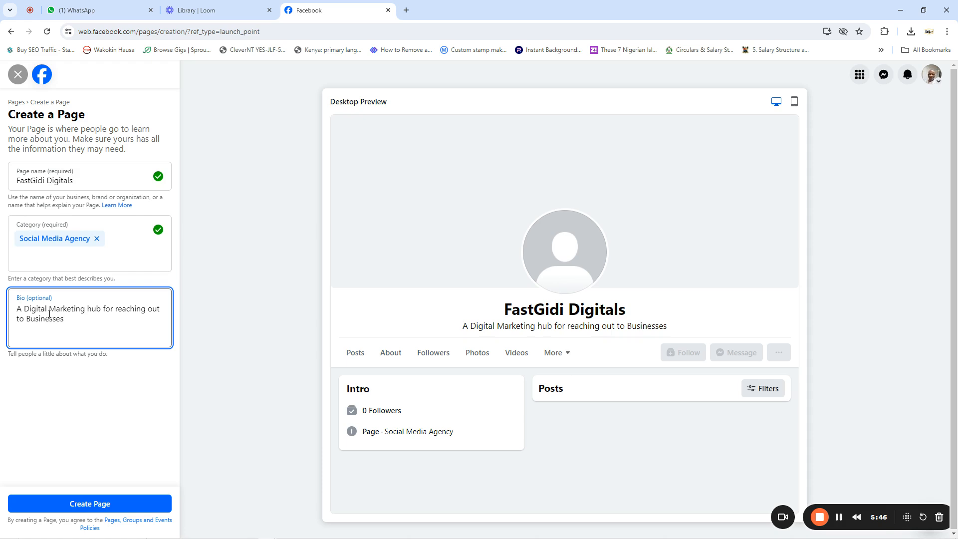
pyautogui.click(94, 505)
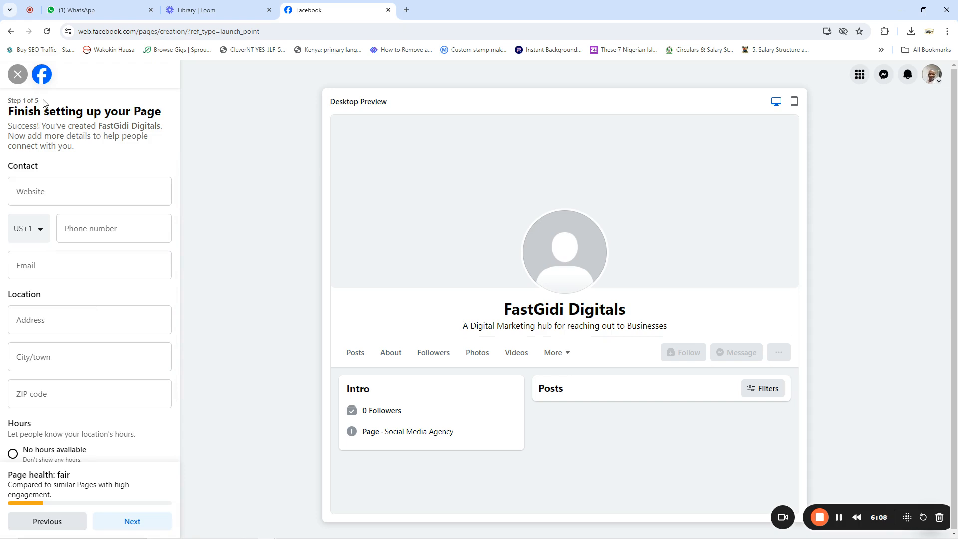
pyautogui.moveTo(38, 100); pyautogui.dragTo(8, 101)
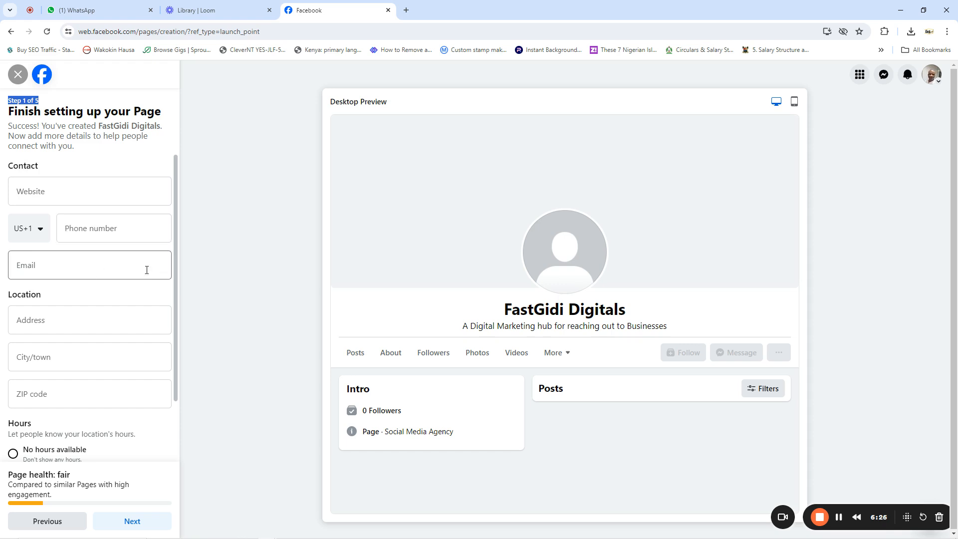
pyautogui.scroll(-2, 146, 270)
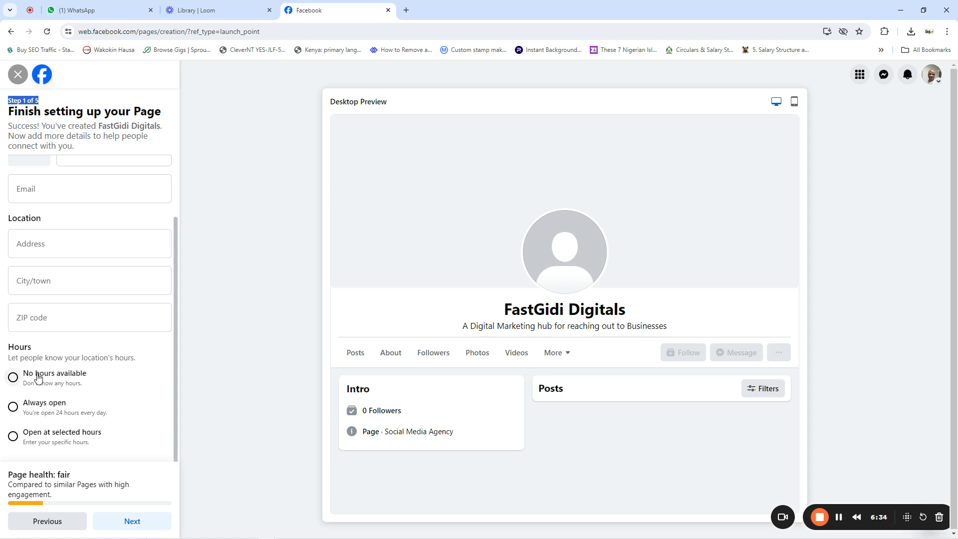
pyautogui.scroll(3, 36, 215)
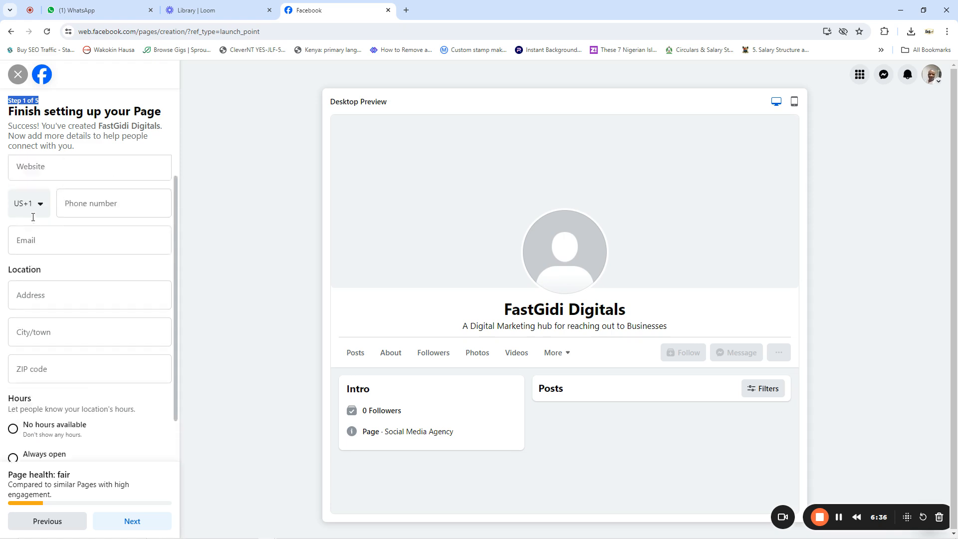
pyautogui.click(40, 200)
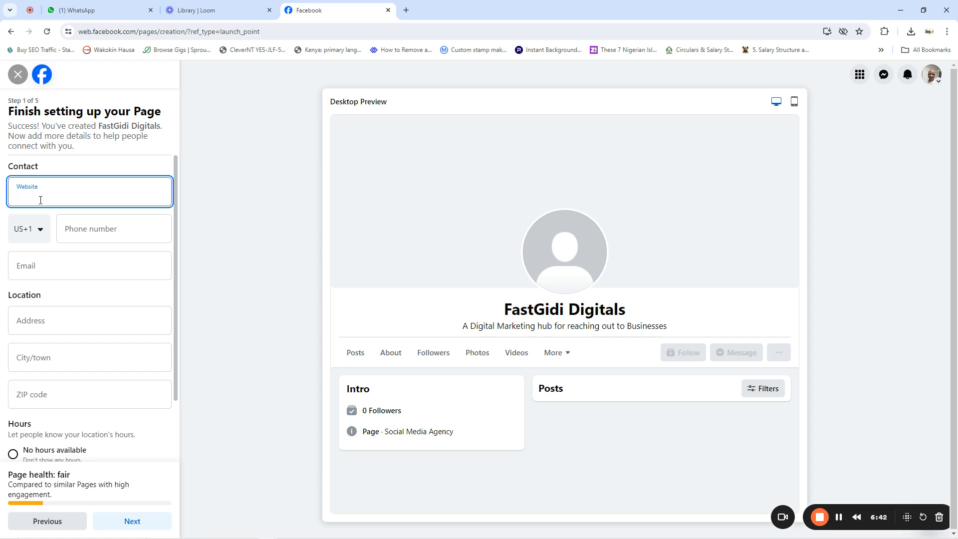
pyautogui.write('https://')
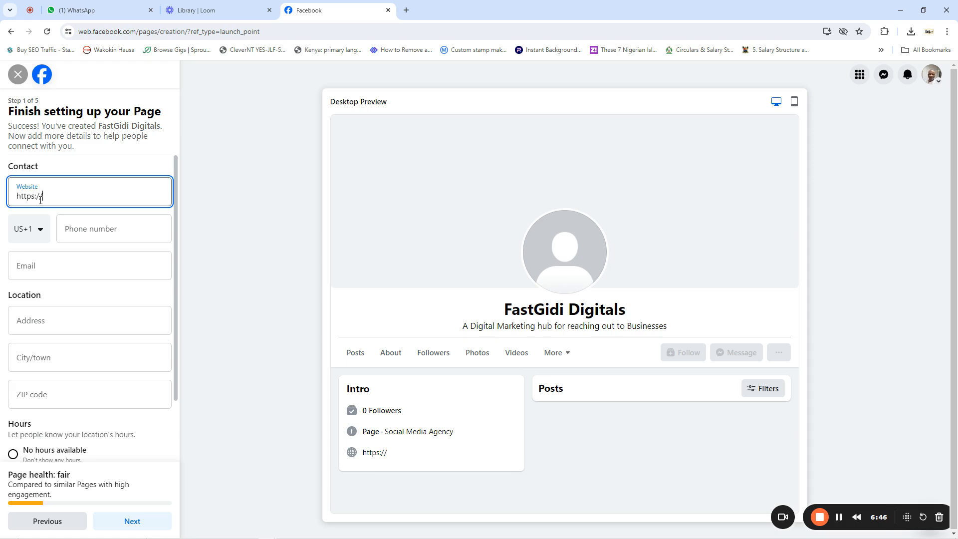
pyautogui.write('fastgidi.co')
pyautogui.write('m')
# Set the phone country code to Nigeria and enter the page's phone number
pyautogui.click(80, 229)
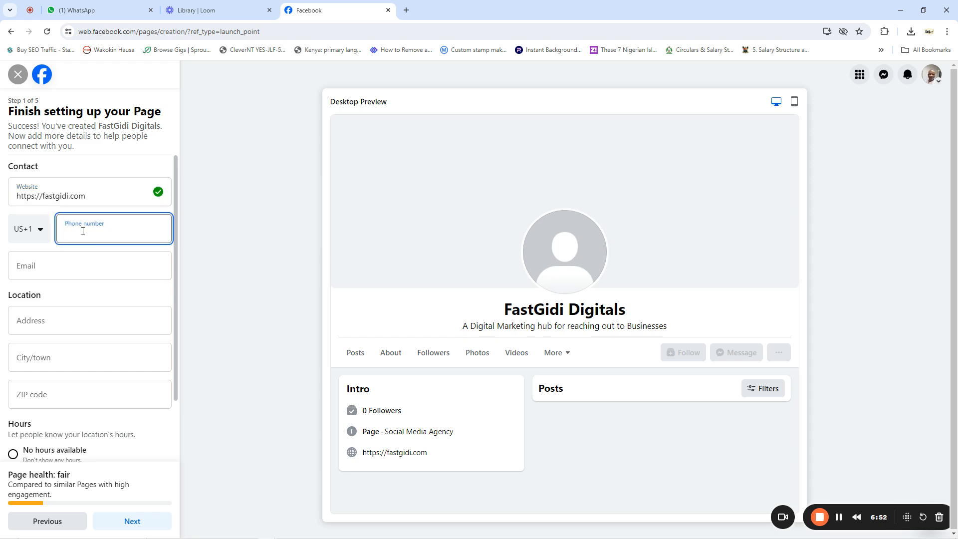
pyautogui.click(40, 232)
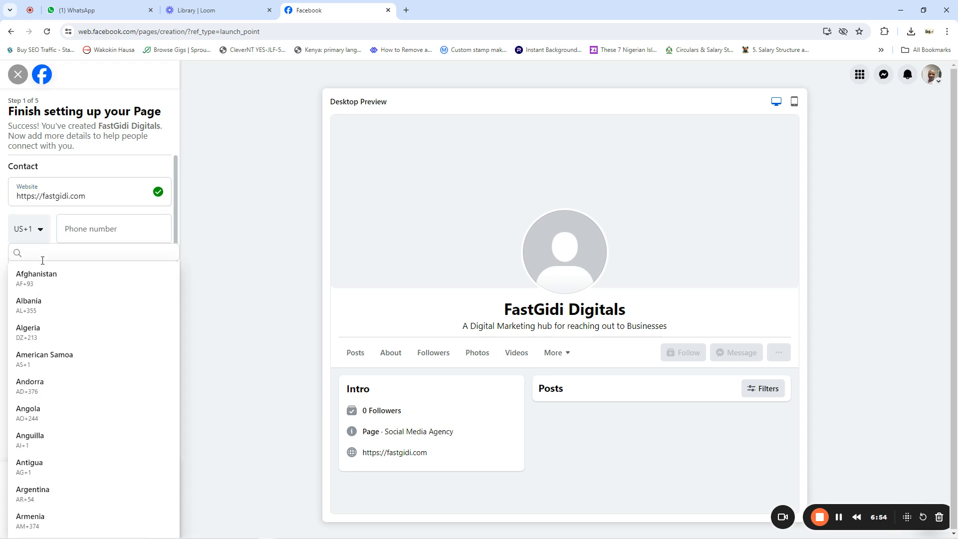
pyautogui.click(47, 256)
pyautogui.write('nig')
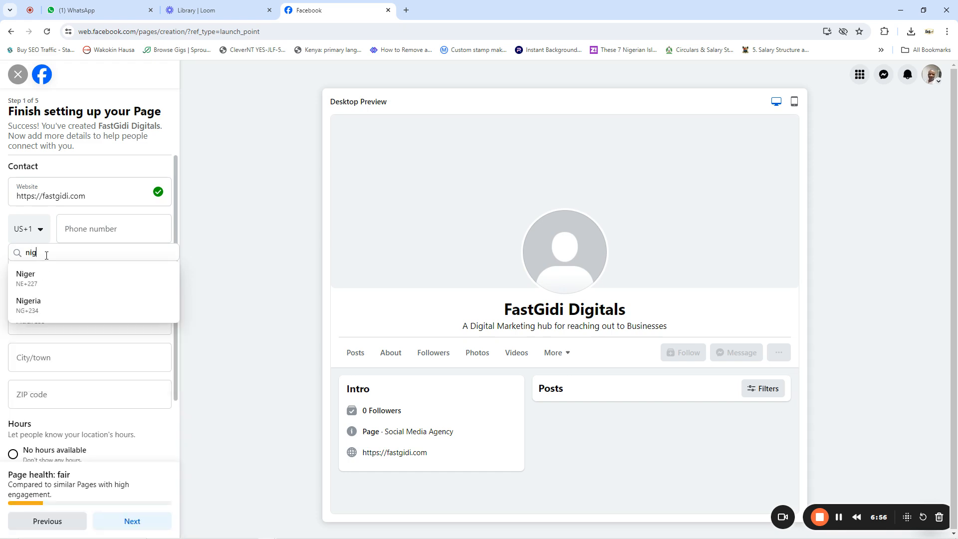
pyautogui.click(39, 313)
pyautogui.click(97, 237)
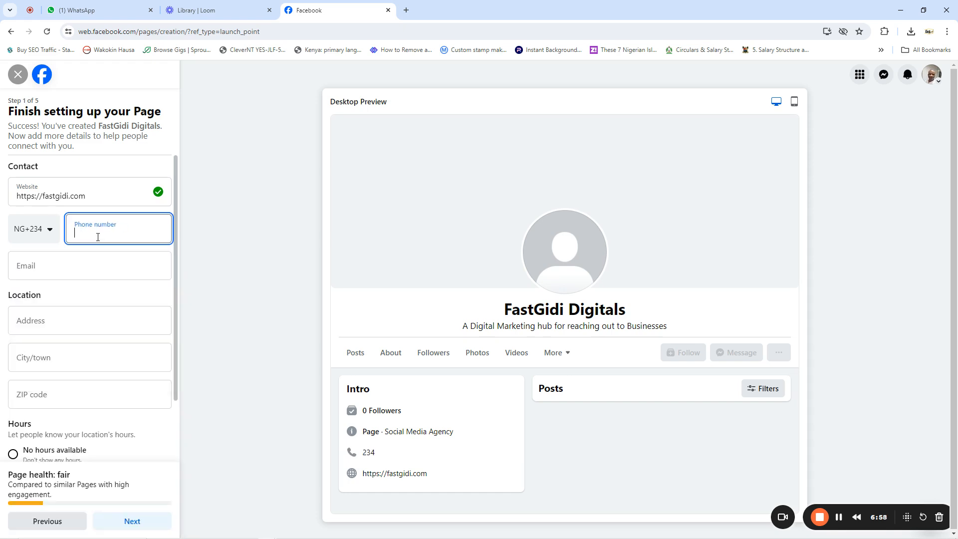
pyautogui.write('07011111111')
# Enter the page's contact email address
pyautogui.click(64, 265)
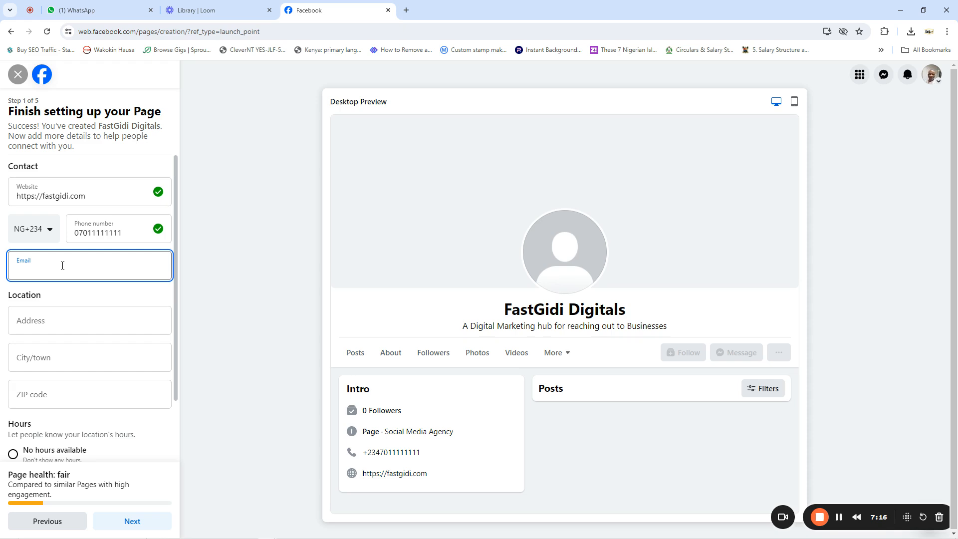
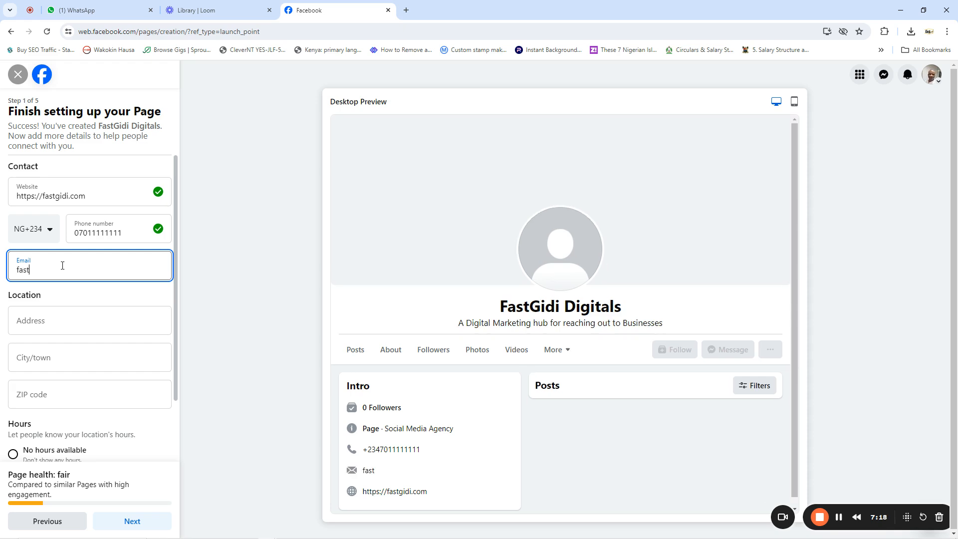
pyautogui.click(53, 317)
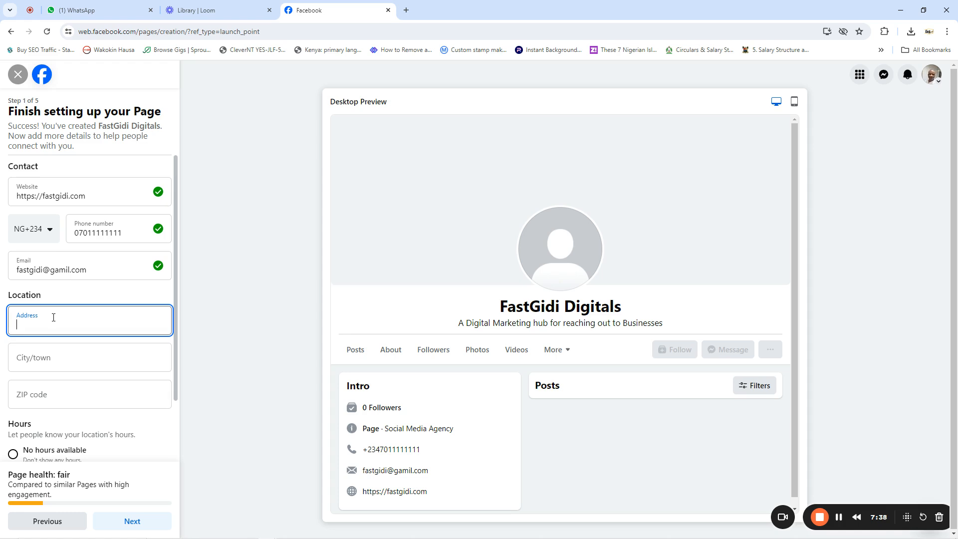
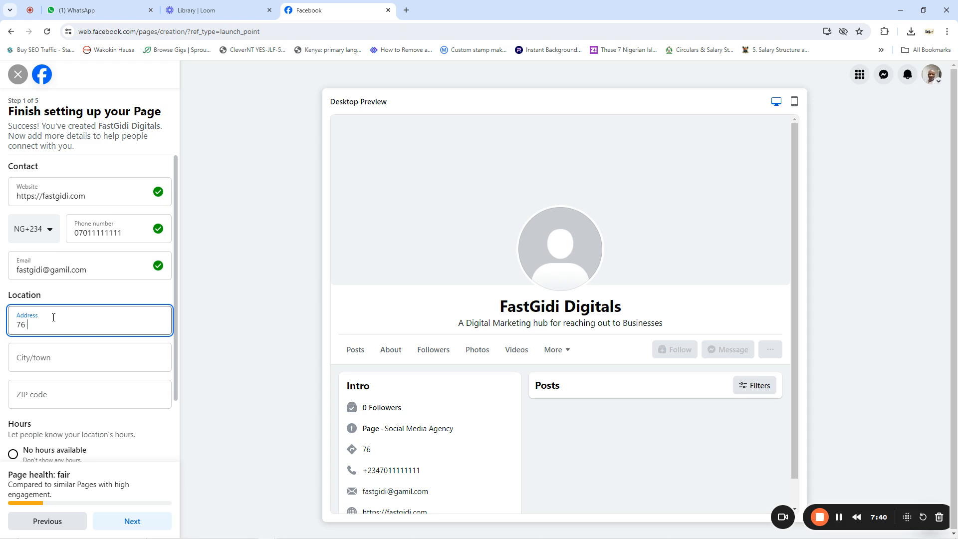
# Enter the street address, pick Lagos, Nigeria as the city, and fill in the ZIP code
pyautogui.click(65, 355)
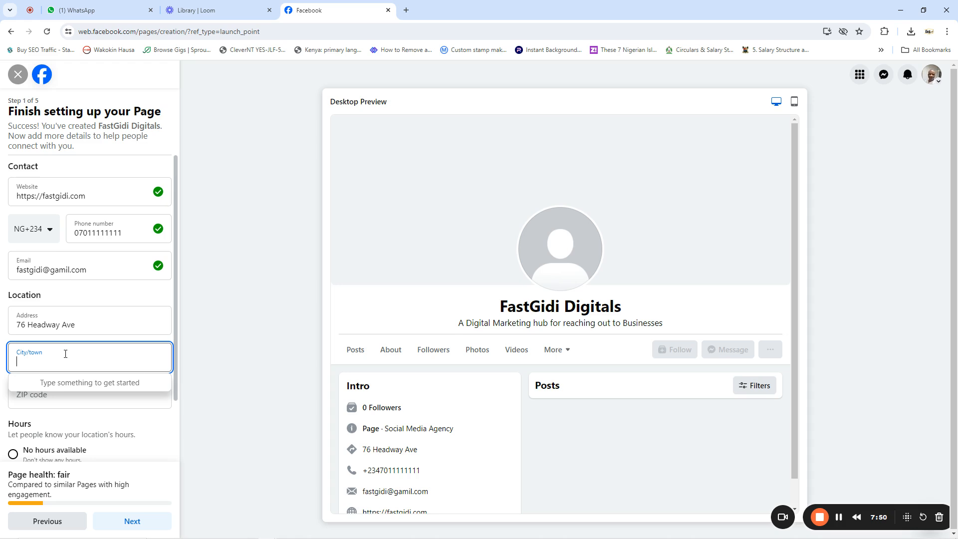
pyautogui.write('Lagos')
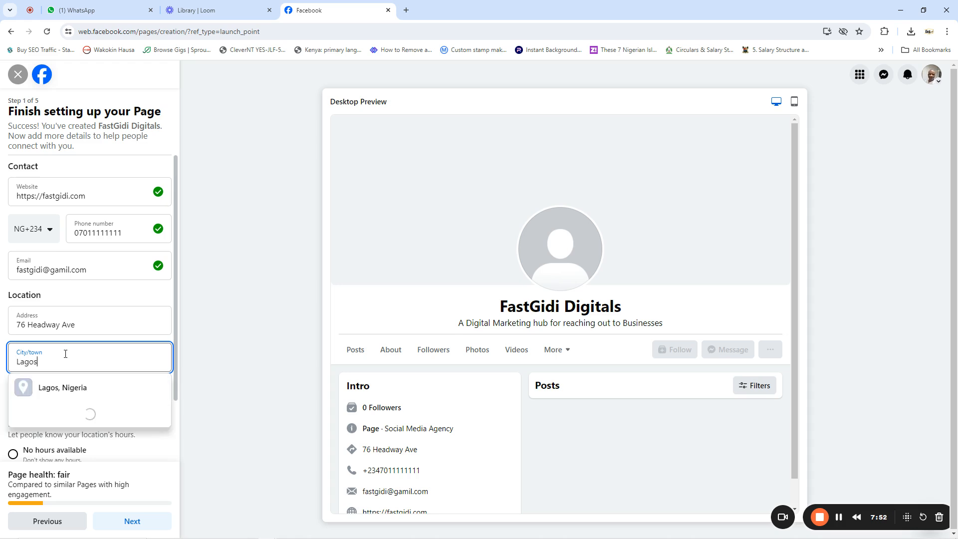
pyautogui.click(70, 387)
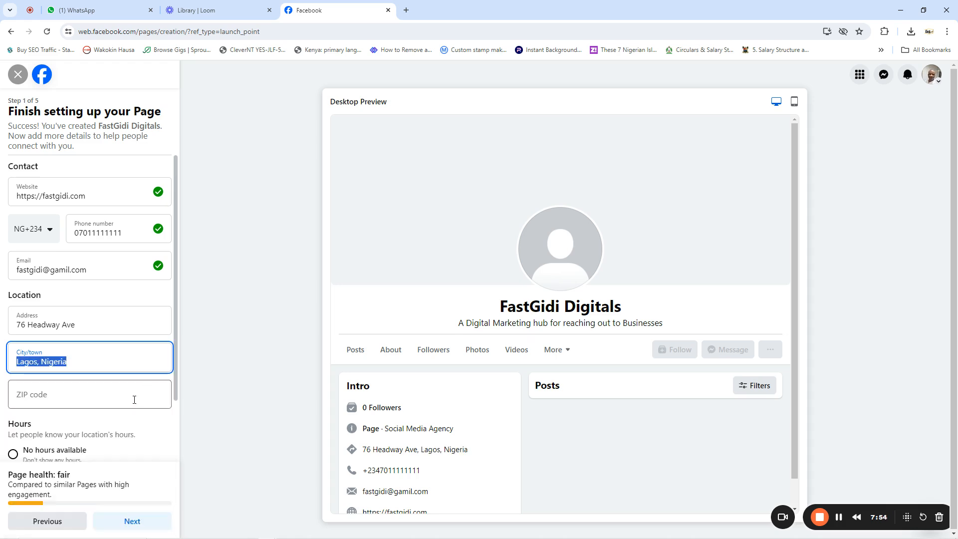
pyautogui.click(75, 396)
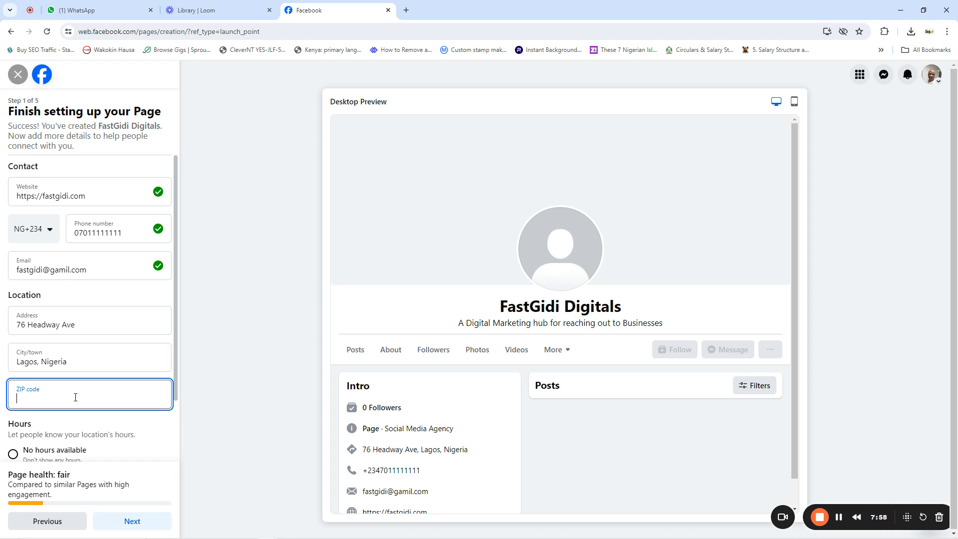
pyautogui.write('234012')
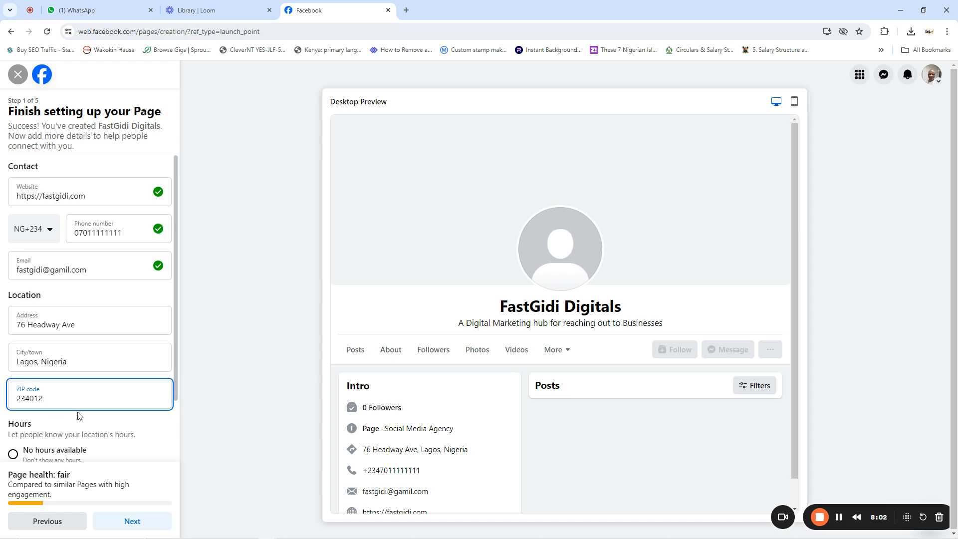
pyautogui.scroll(-2, 78, 416)
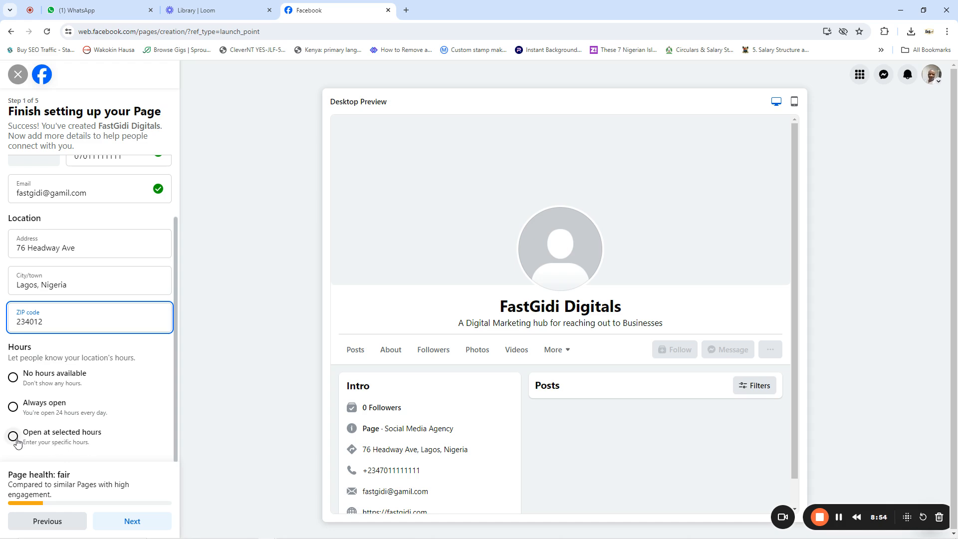
# Mark the page as always open and continue to the Customize your Page step
pyautogui.click(14, 408)
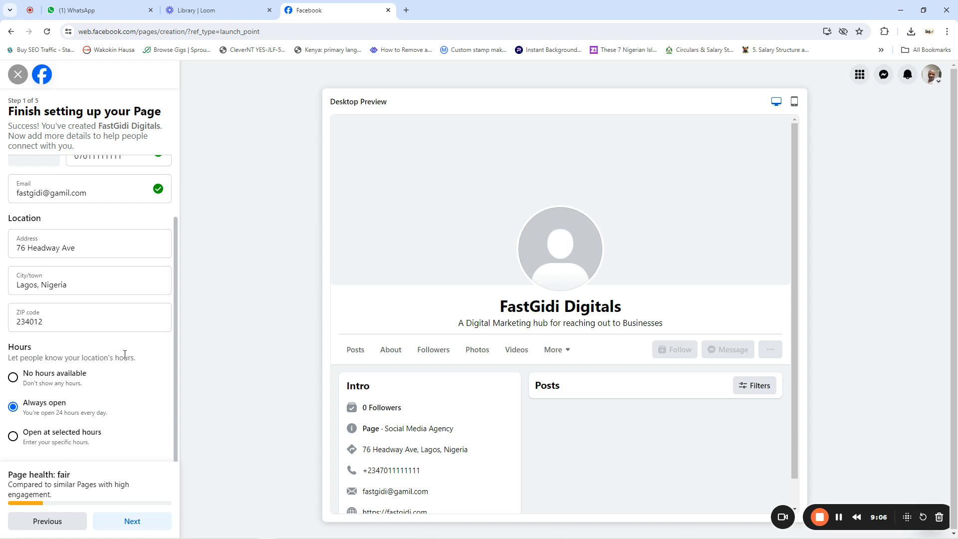
pyautogui.scroll(2, 141, 344)
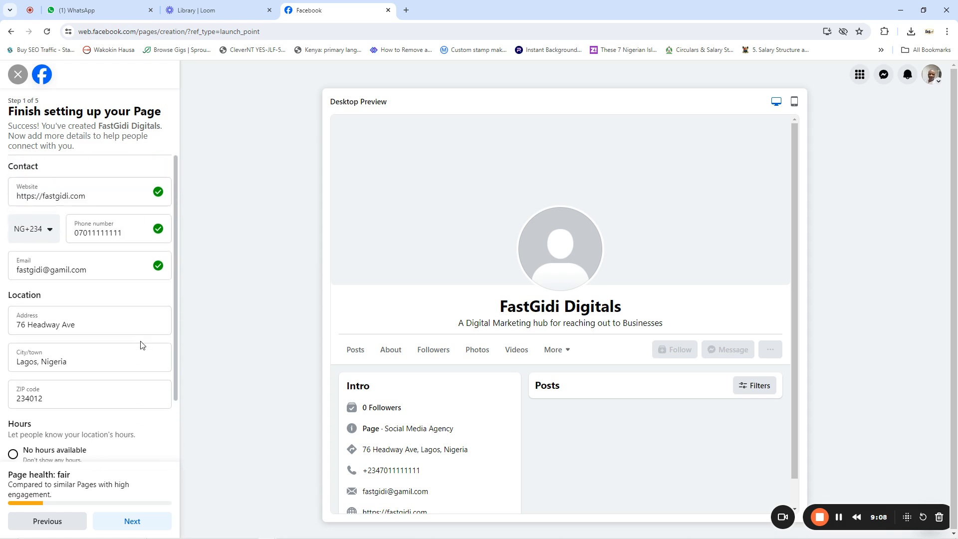
pyautogui.scroll(-2, 147, 390)
pyautogui.click(143, 522)
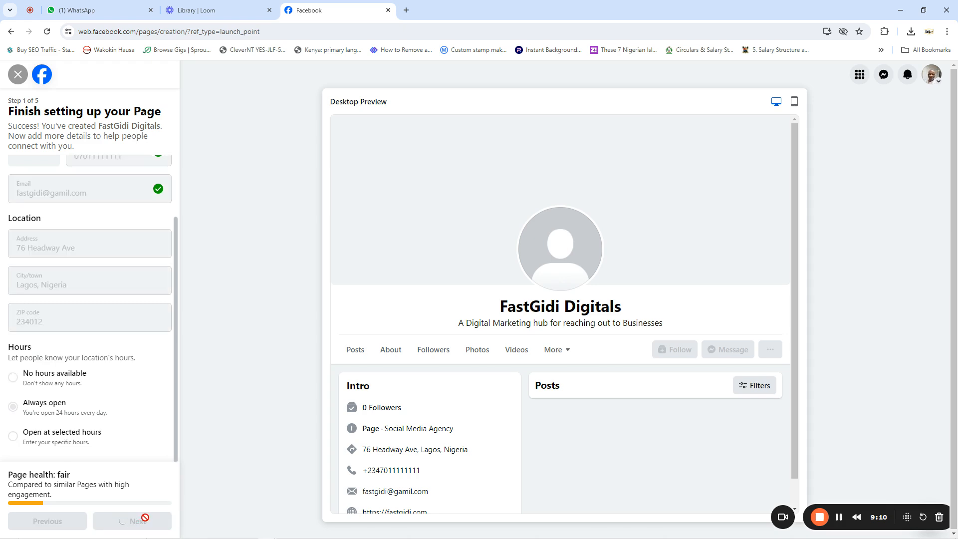
pyautogui.scroll(2, 131, 381)
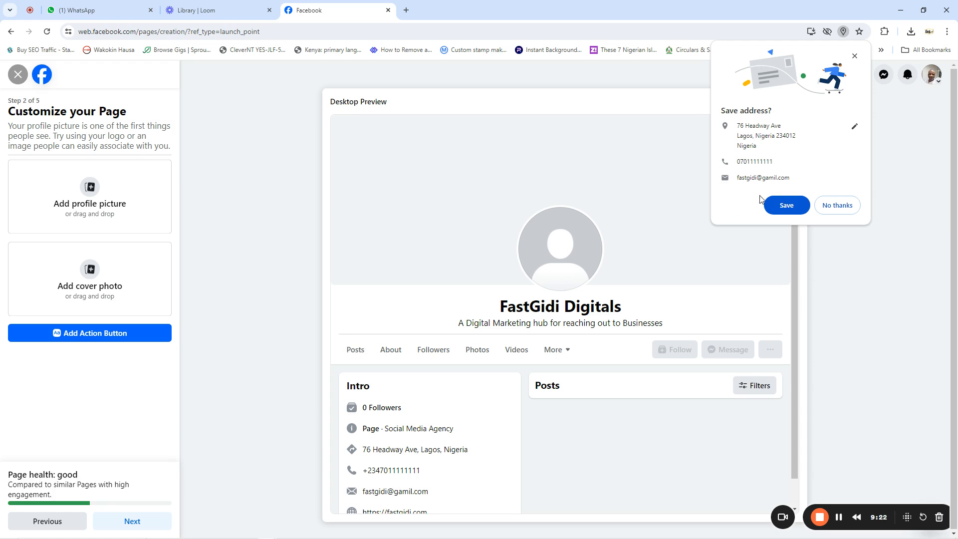
# Dismiss the browser's save-address offer and a notification, then start adding a profile picture
pyautogui.click(853, 56)
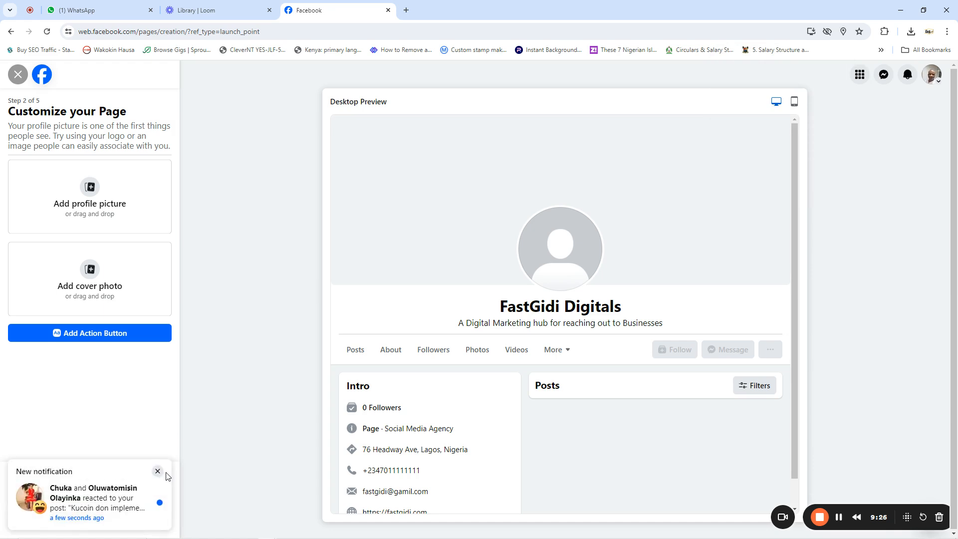
pyautogui.click(158, 472)
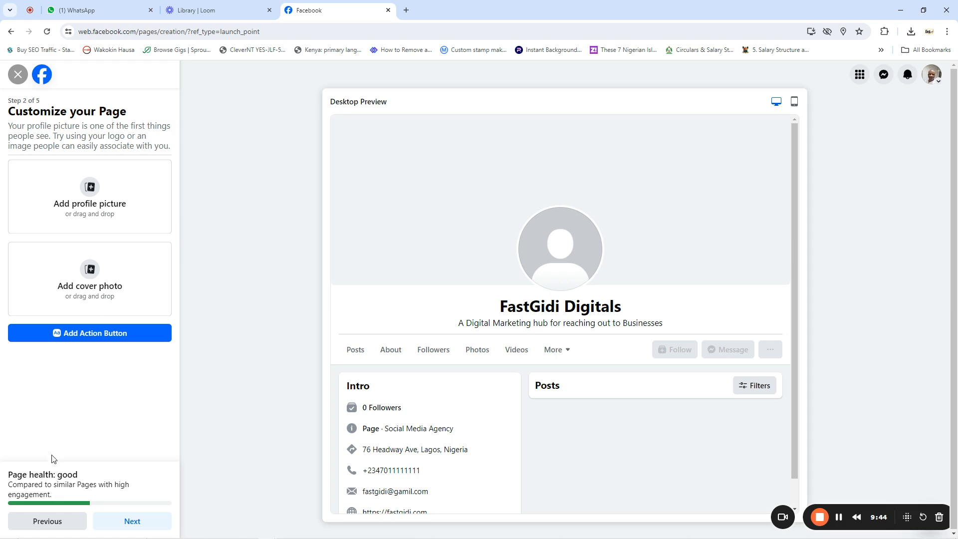
pyautogui.click(90, 201)
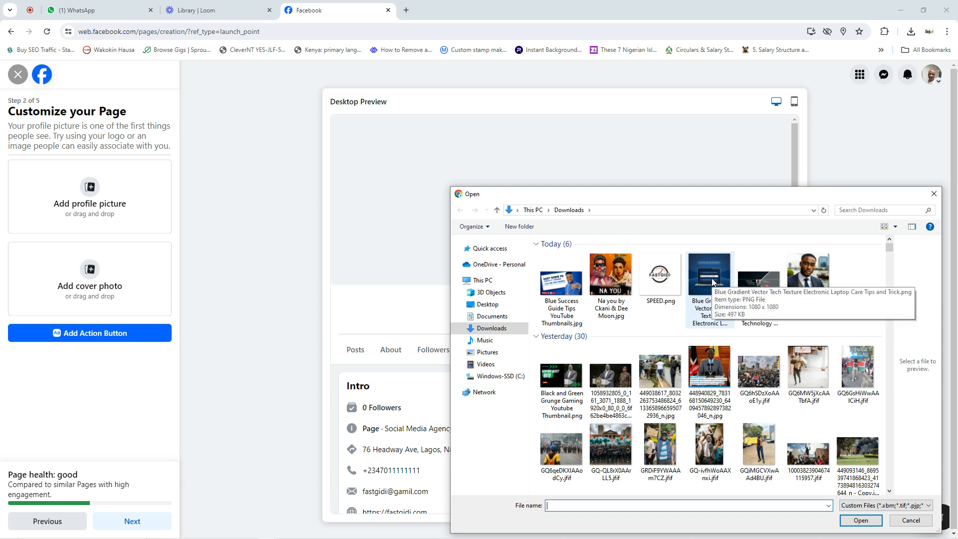
# Upload SPEED.png as the profile picture and start adding a cover photo
pyautogui.click(664, 280)
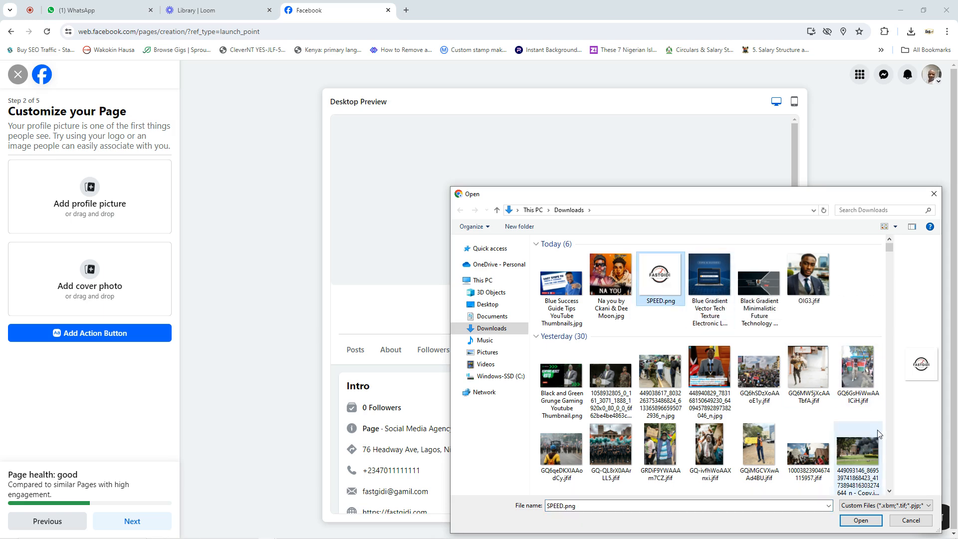
pyautogui.click(857, 519)
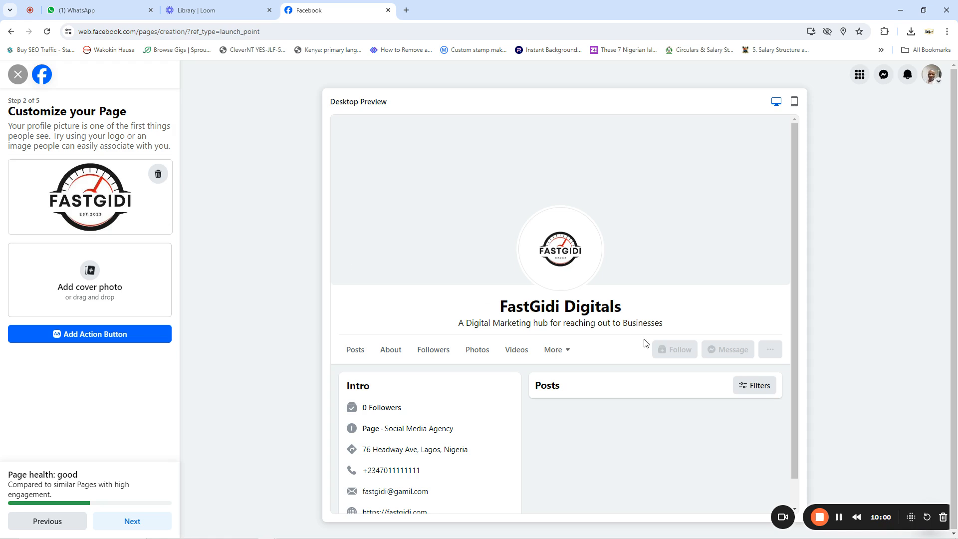
pyautogui.click(91, 280)
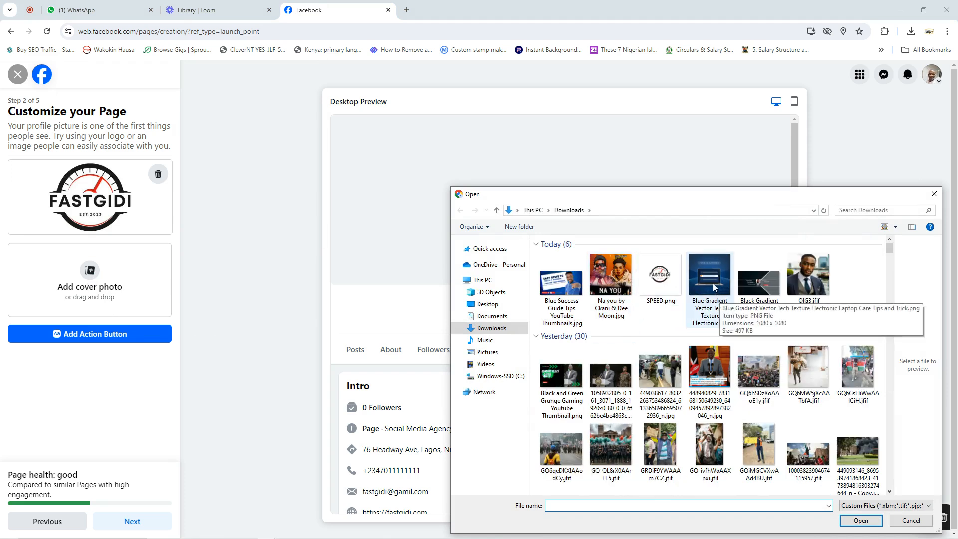
# Upload the blue laptop tech graphic (Blue Gradient Vector Tech) as the cover photo, then start adding an action button
pyautogui.click(712, 283)
pyautogui.click(860, 520)
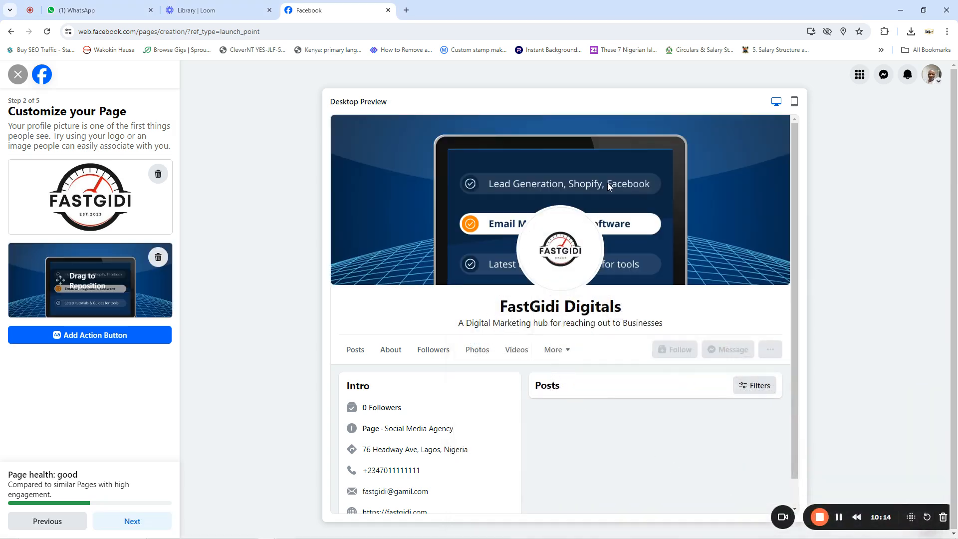
pyautogui.scroll(-1, 607, 189)
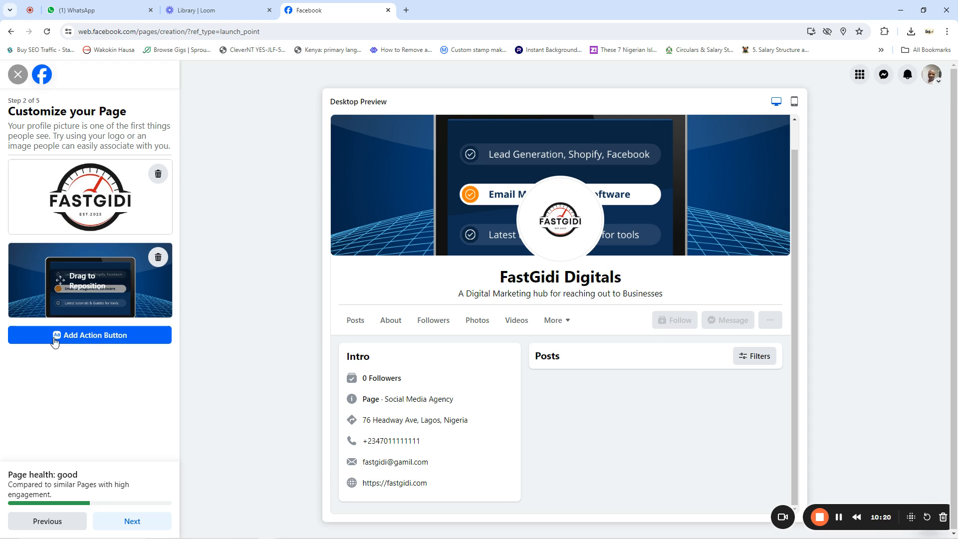
pyautogui.click(110, 339)
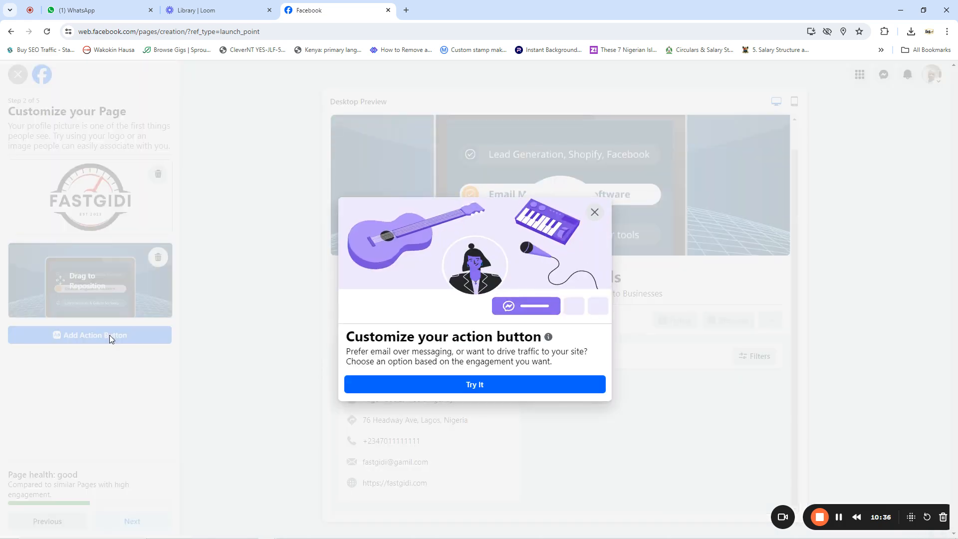
# Set the Page's action button to Send email, directed at the business email address, and save it
pyautogui.click(482, 388)
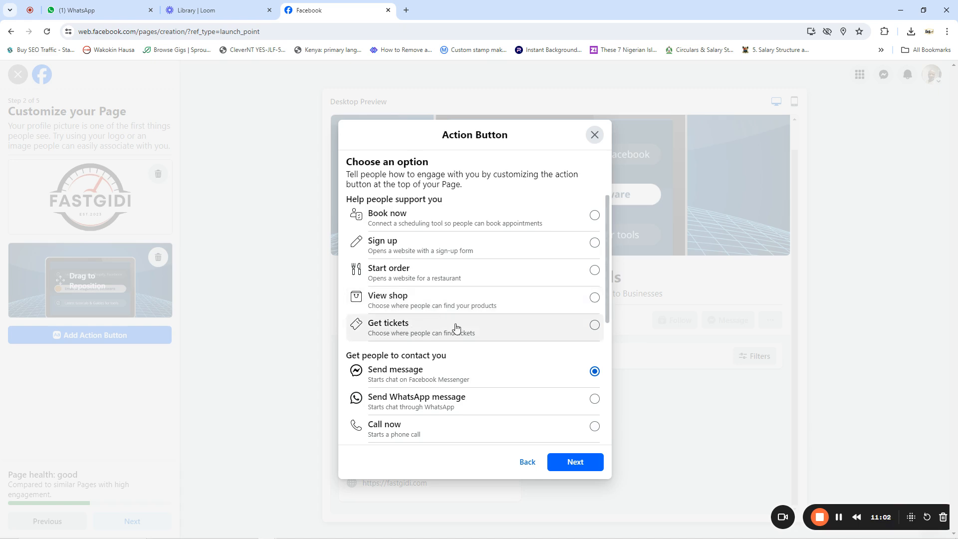
pyautogui.scroll(-2, 507, 320)
pyautogui.scroll(1, 469, 292)
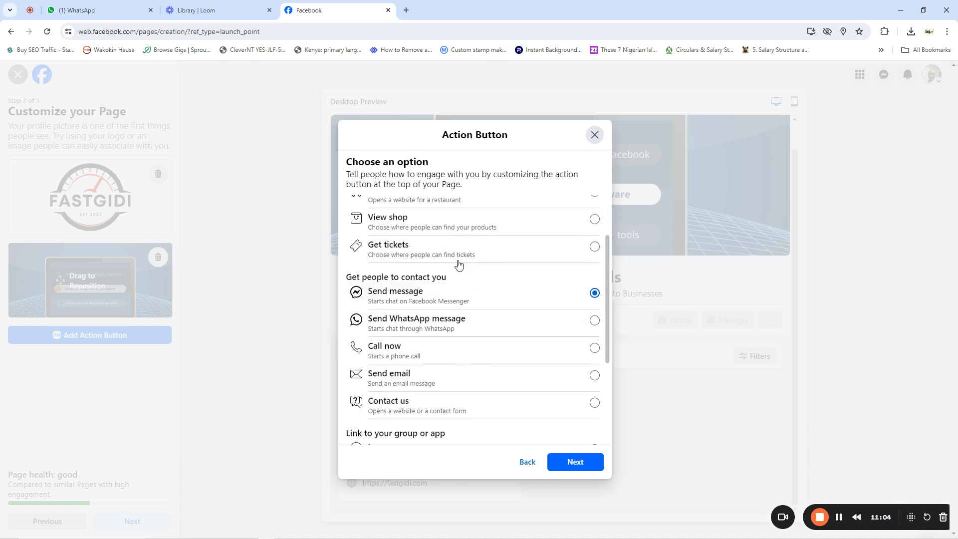
pyautogui.scroll(3, 459, 265)
pyautogui.scroll(-3, 469, 287)
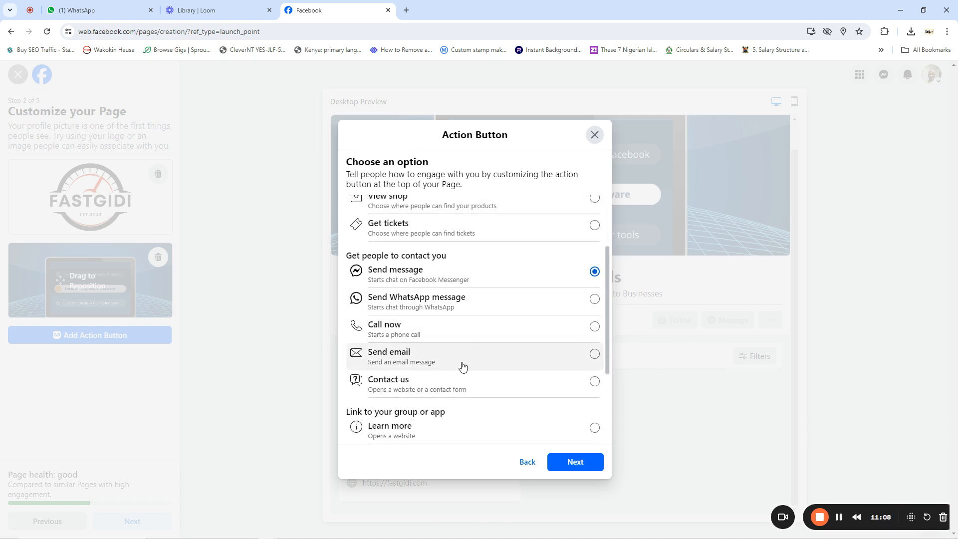
pyautogui.click(594, 355)
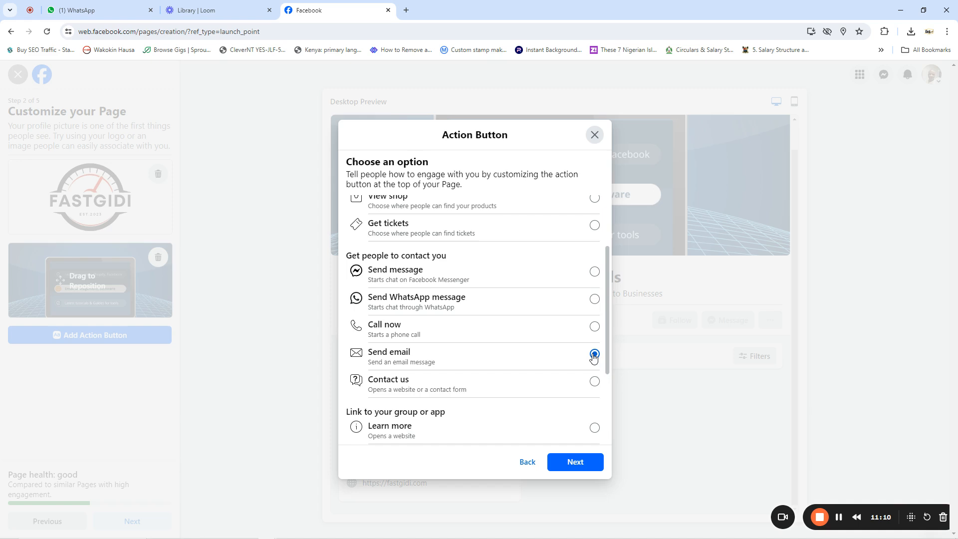
pyautogui.click(571, 463)
pyautogui.click(434, 286)
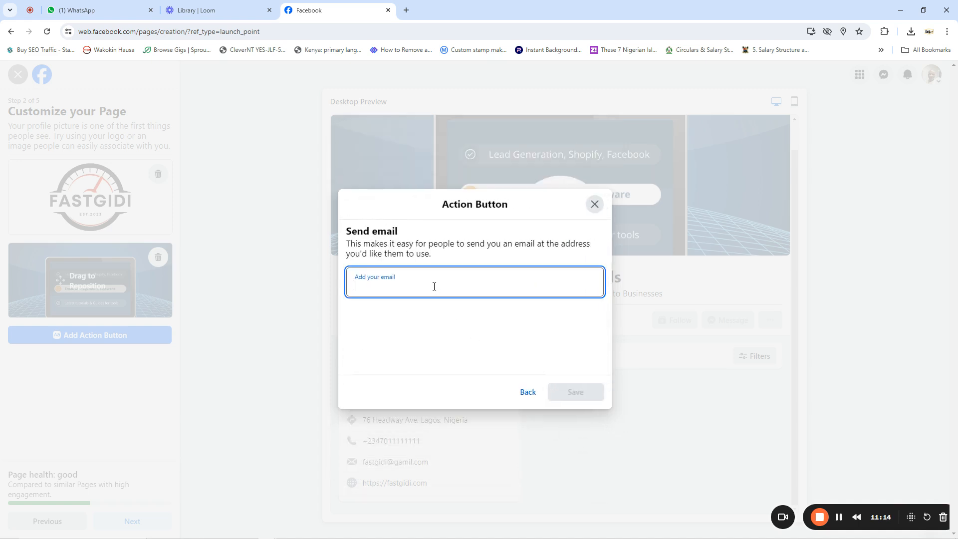
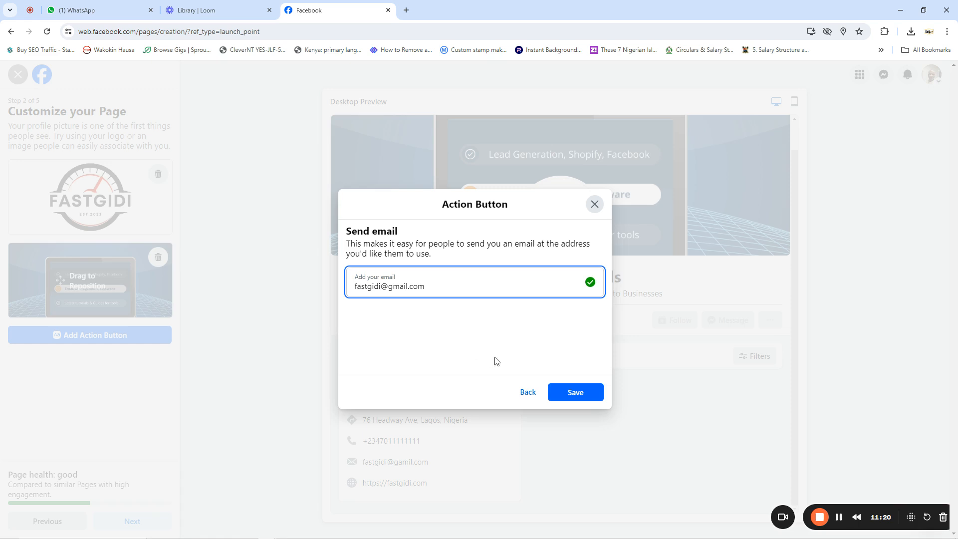
pyautogui.click(574, 392)
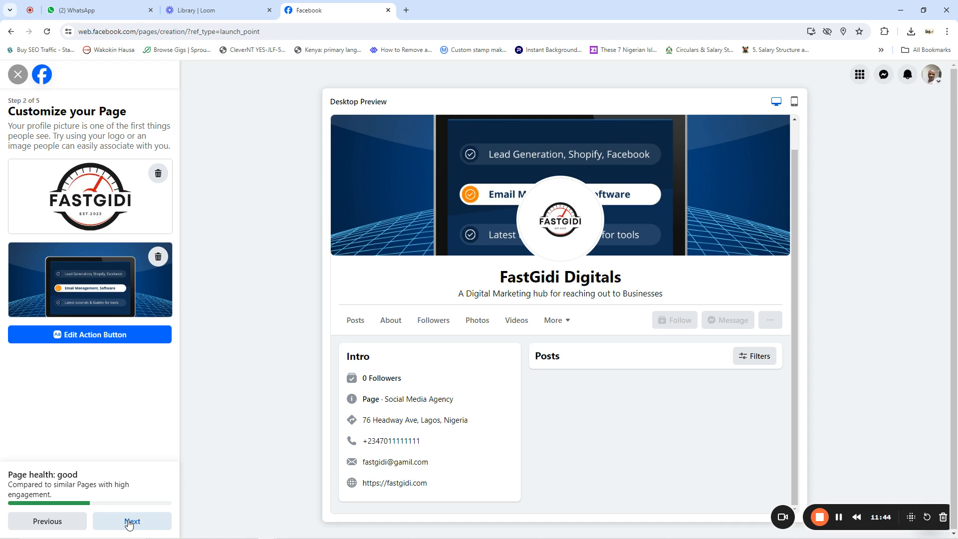
# On Connect WhatsApp, select Nigeria's country code, enter the business phone number and request a verification code
pyautogui.click(129, 523)
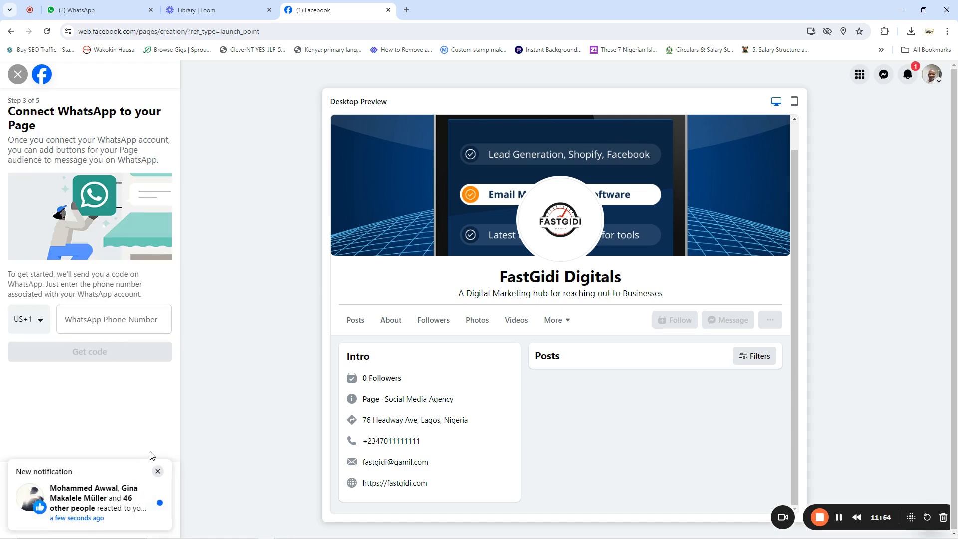
pyautogui.click(158, 472)
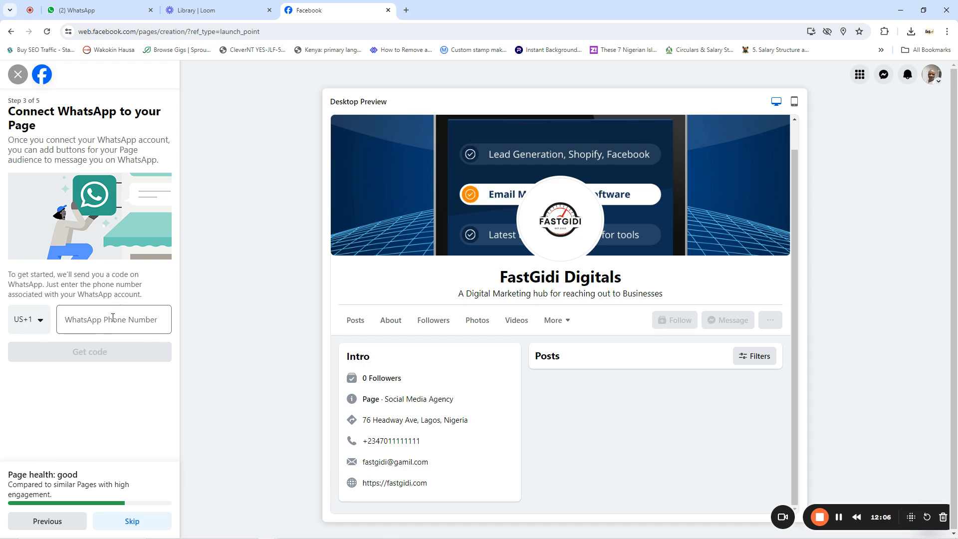
pyautogui.click(41, 325)
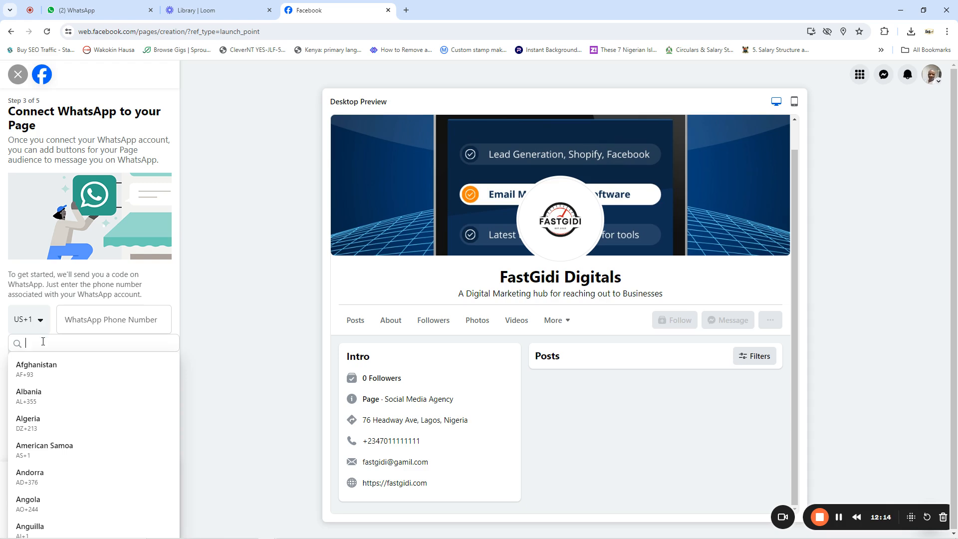
pyautogui.write('nig')
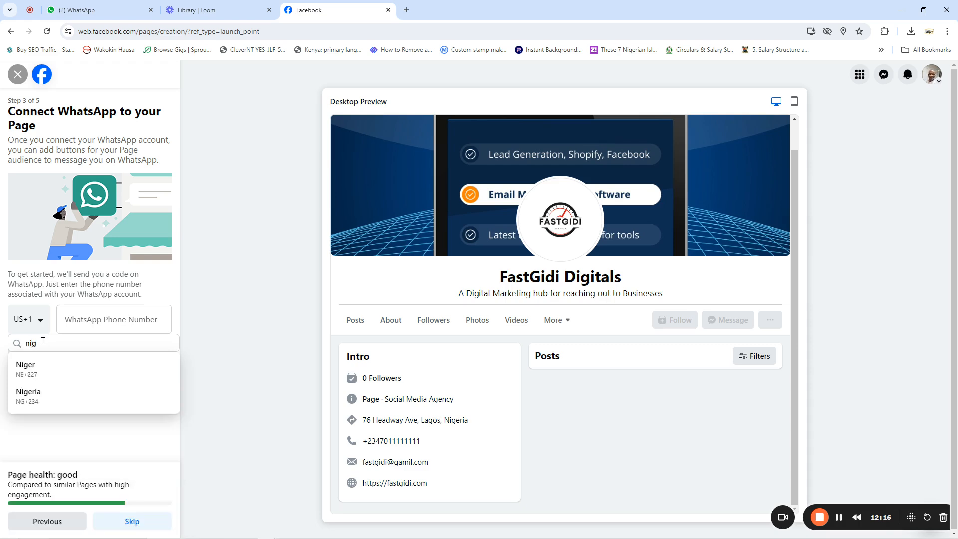
pyautogui.click(35, 397)
pyautogui.click(94, 325)
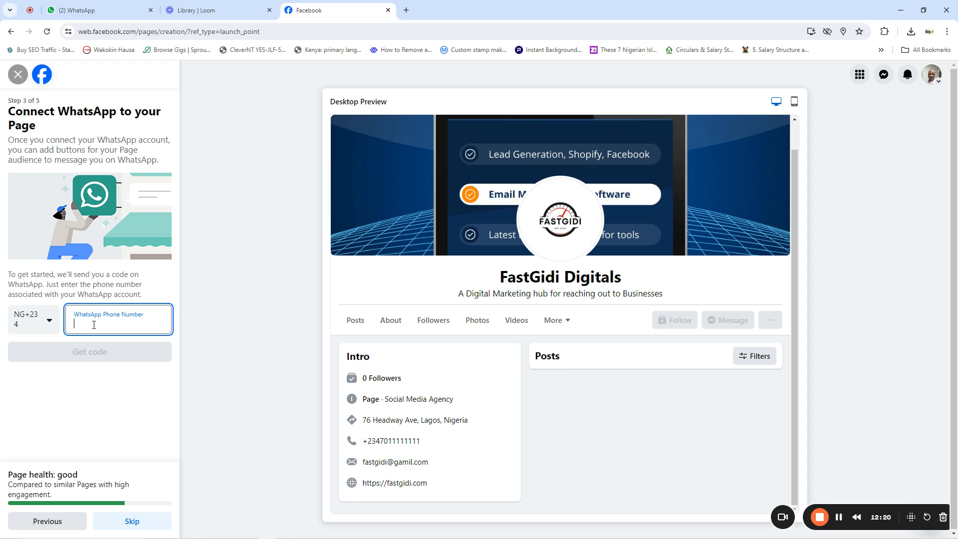
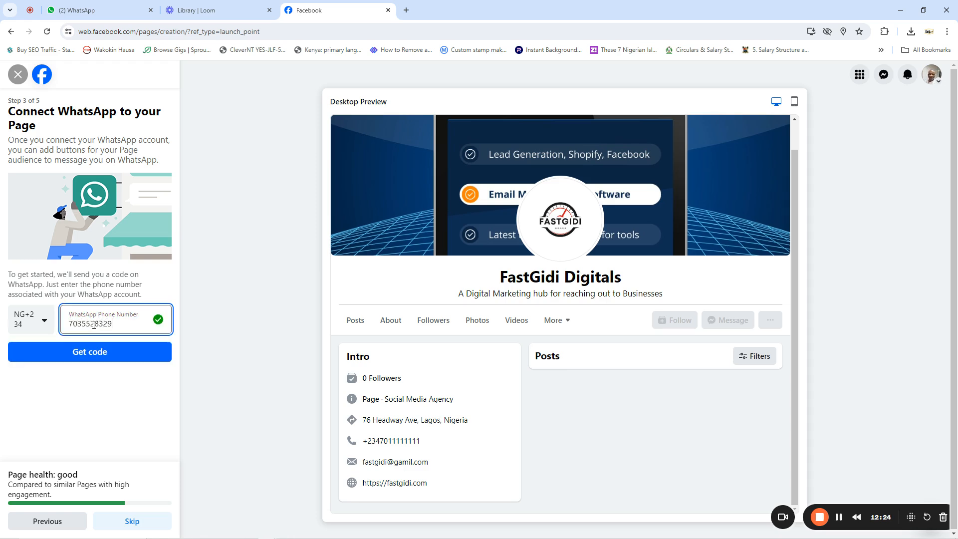
pyautogui.click(111, 354)
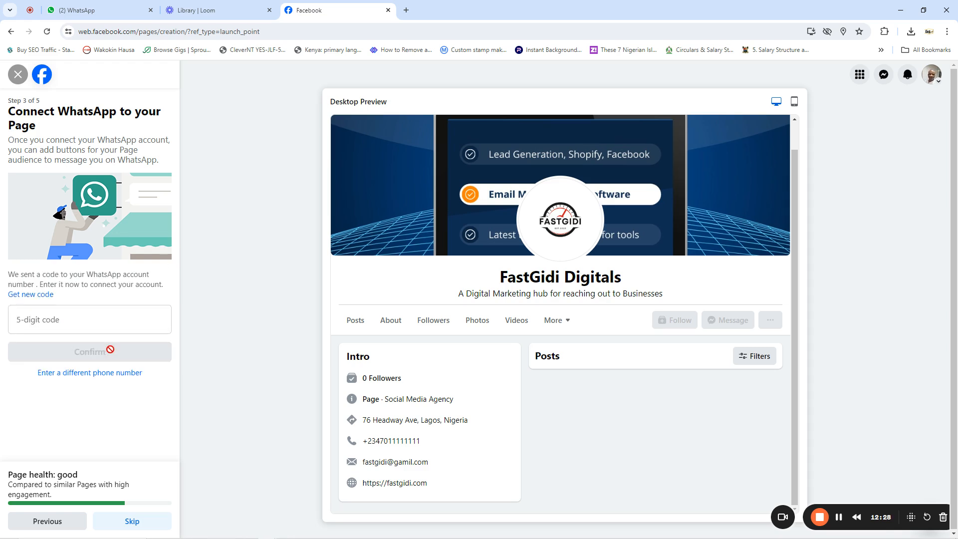
# Enter the 5-digit WhatsApp verification code and confirm it, then close the connected notice
pyautogui.click(73, 324)
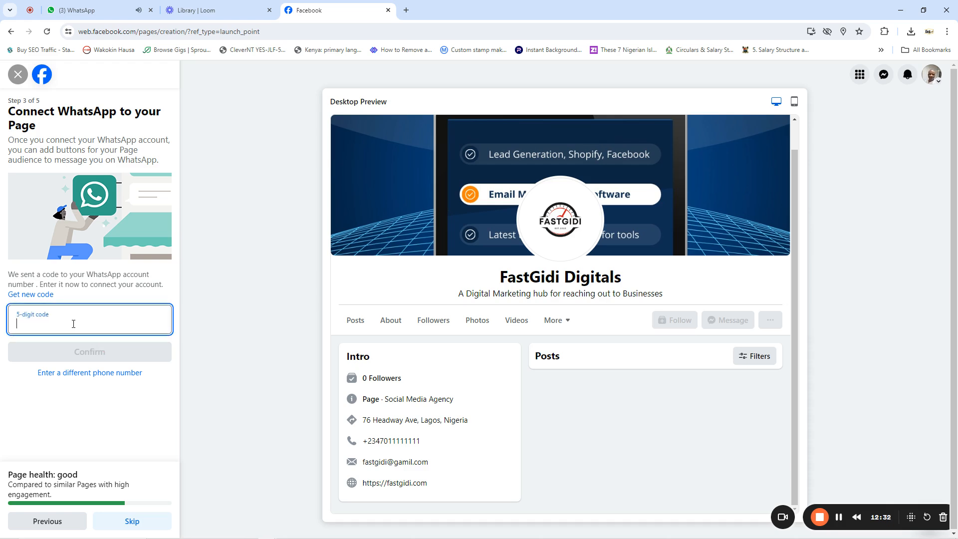
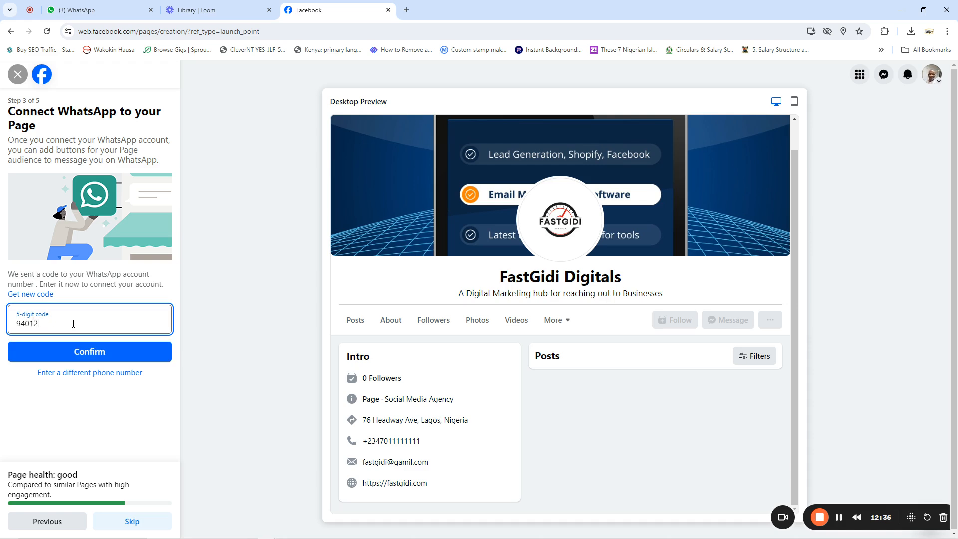
pyautogui.click(82, 353)
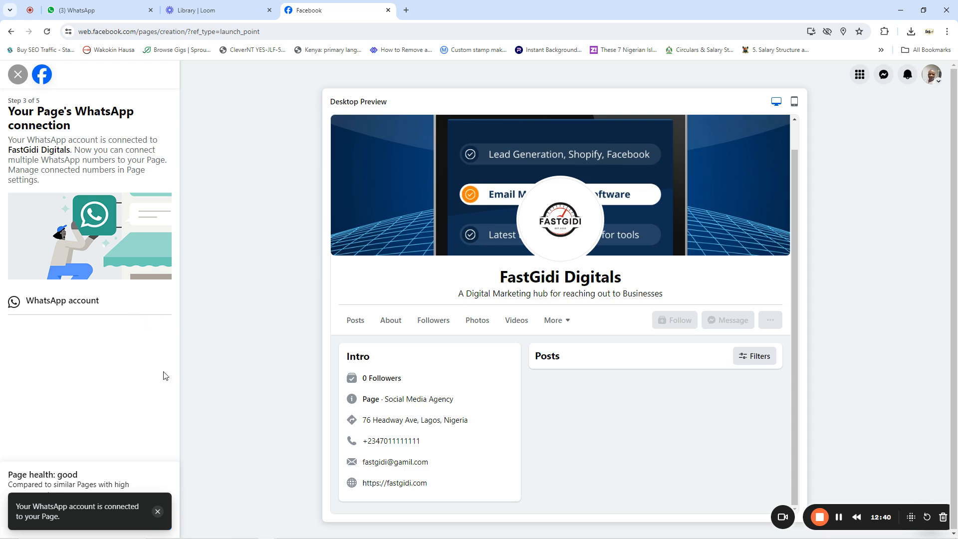
pyautogui.click(157, 511)
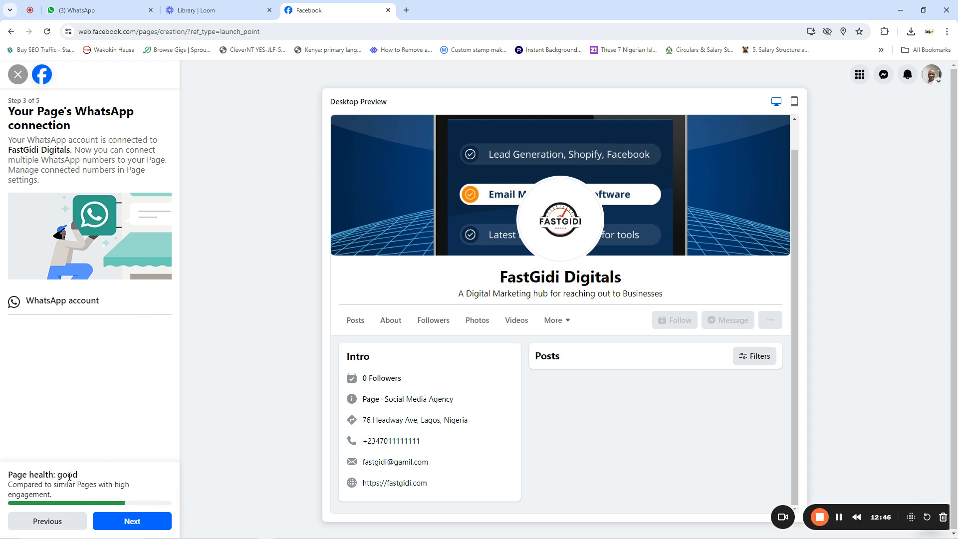
pyautogui.moveTo(82, 477); pyautogui.dragTo(57, 480)
# On the Build your Page audience step, select one friend from Invite friends and send the invite
pyautogui.click(129, 522)
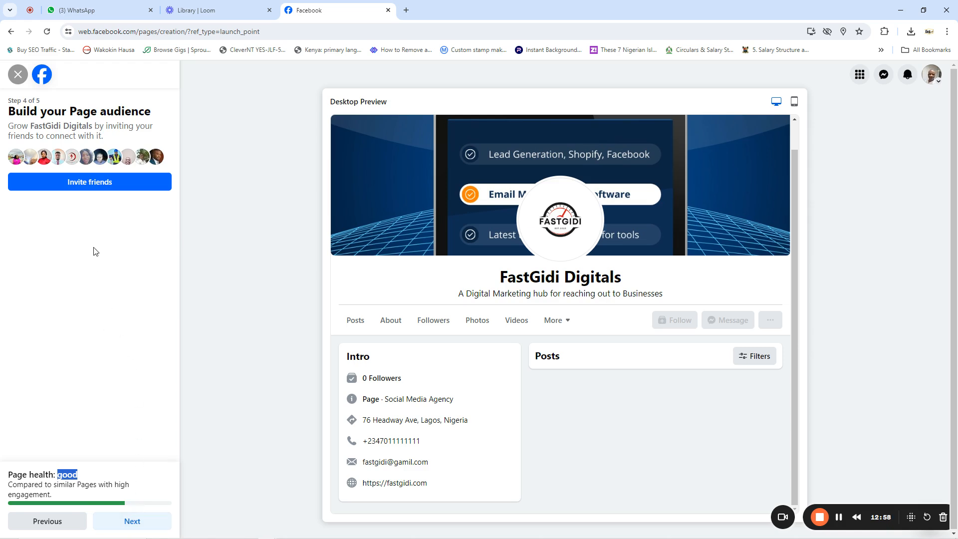
pyautogui.click(85, 182)
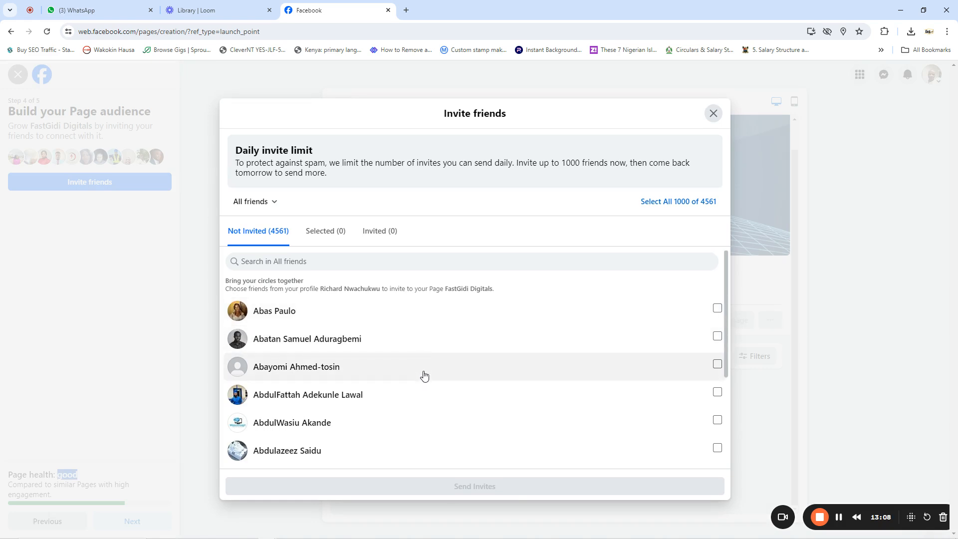
pyautogui.scroll(-3, 422, 404)
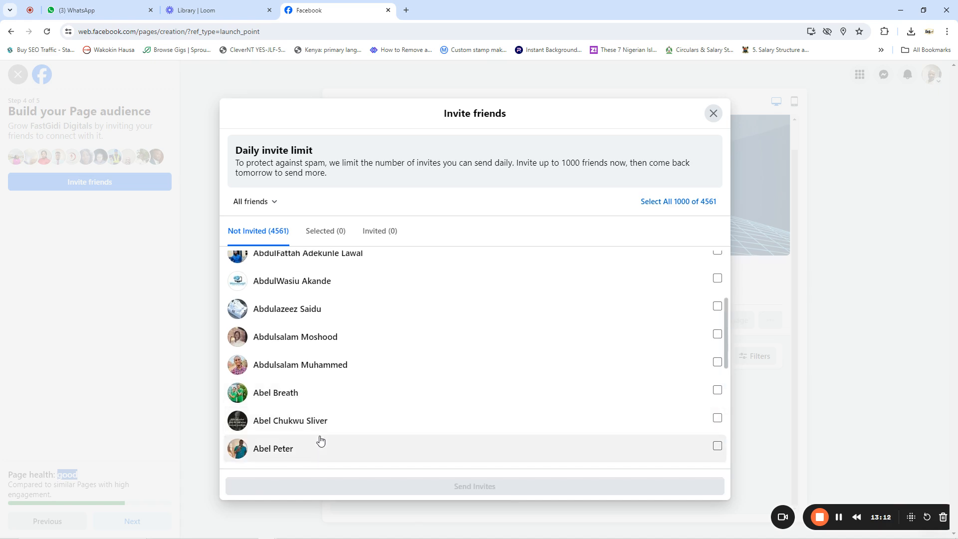
pyautogui.click(718, 420)
pyautogui.click(498, 485)
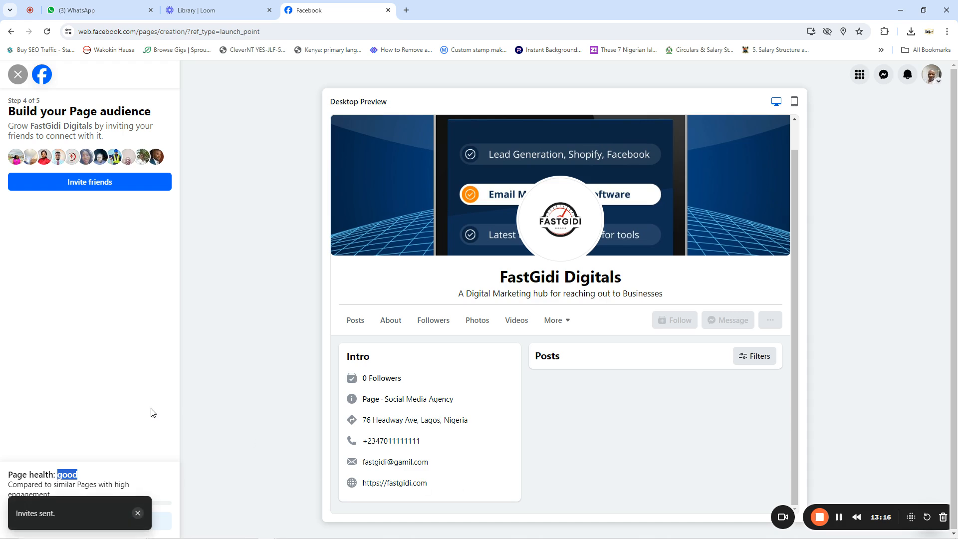
# Reach step 5, keep notifications on, click Done, and decline the Page tour
pyautogui.click(137, 513)
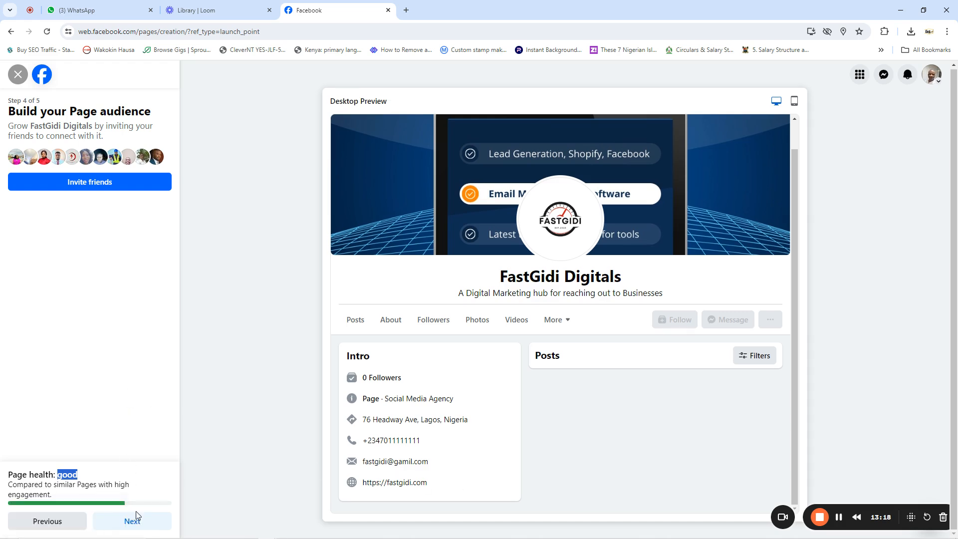
pyautogui.click(136, 520)
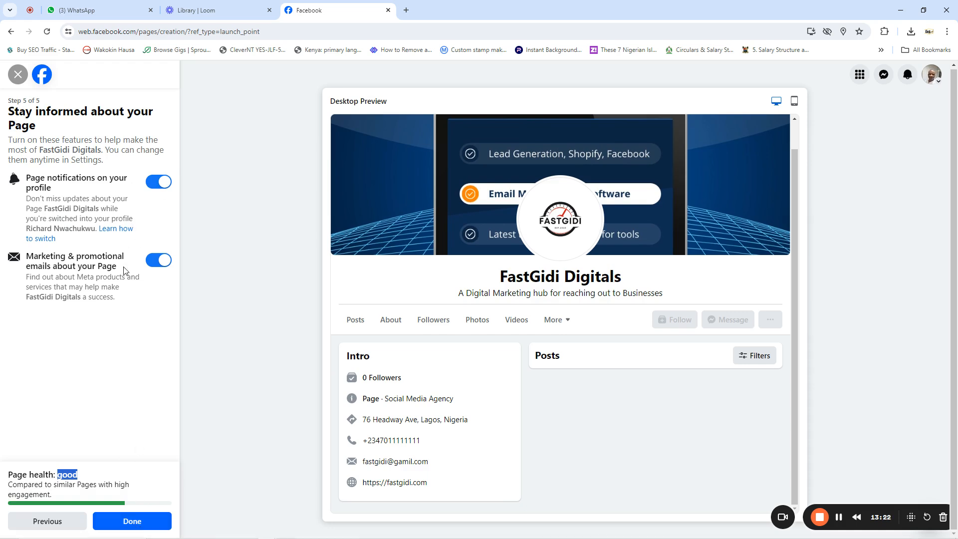
pyautogui.click(133, 522)
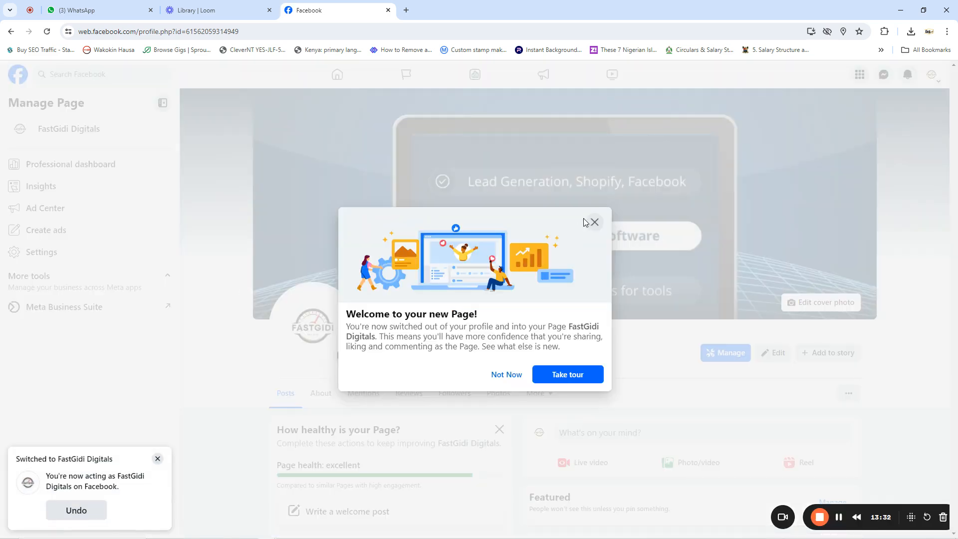
pyautogui.click(584, 222)
pyautogui.click(156, 461)
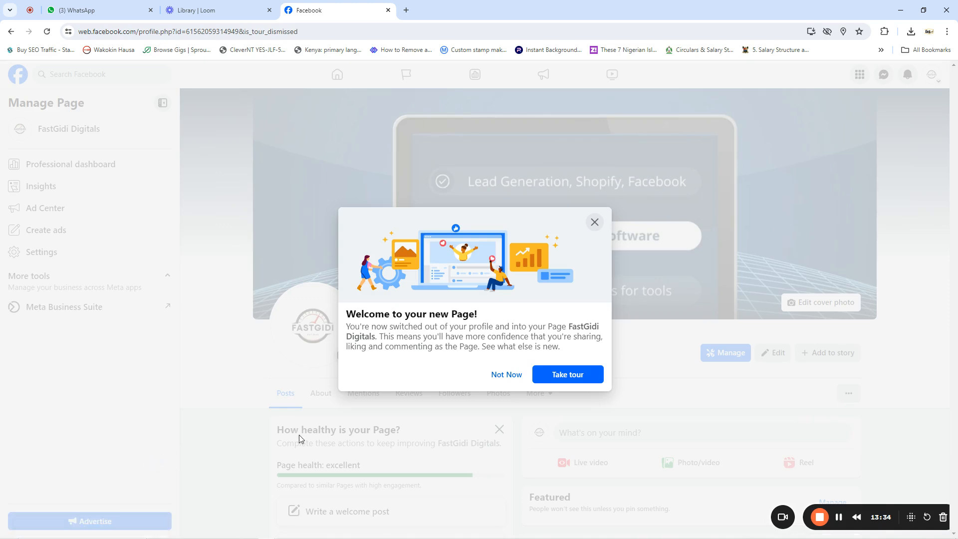
# Close the Welcome to your new Page dialog and scroll through the Intro and Photos sections
pyautogui.click(587, 227)
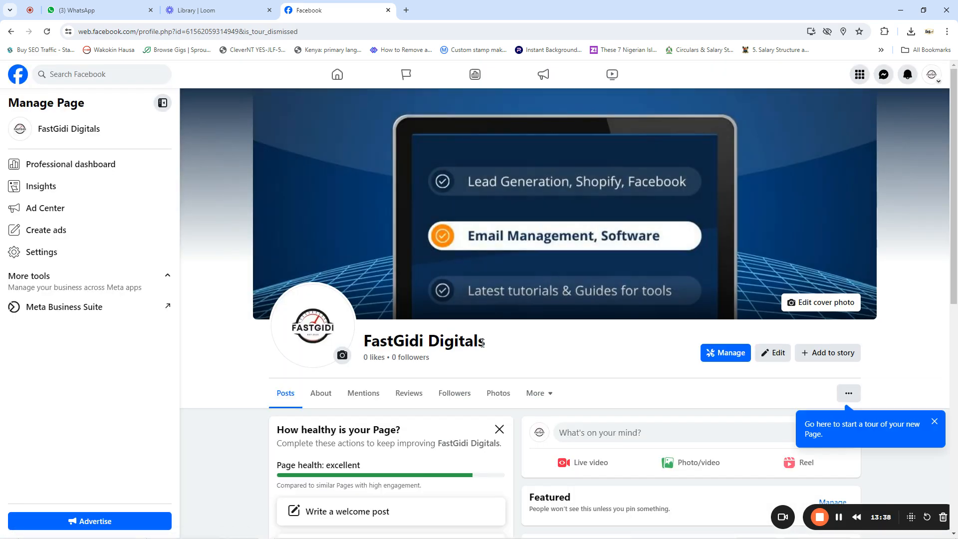
pyautogui.scroll(-5, 480, 353)
pyautogui.scroll(-4, 480, 353)
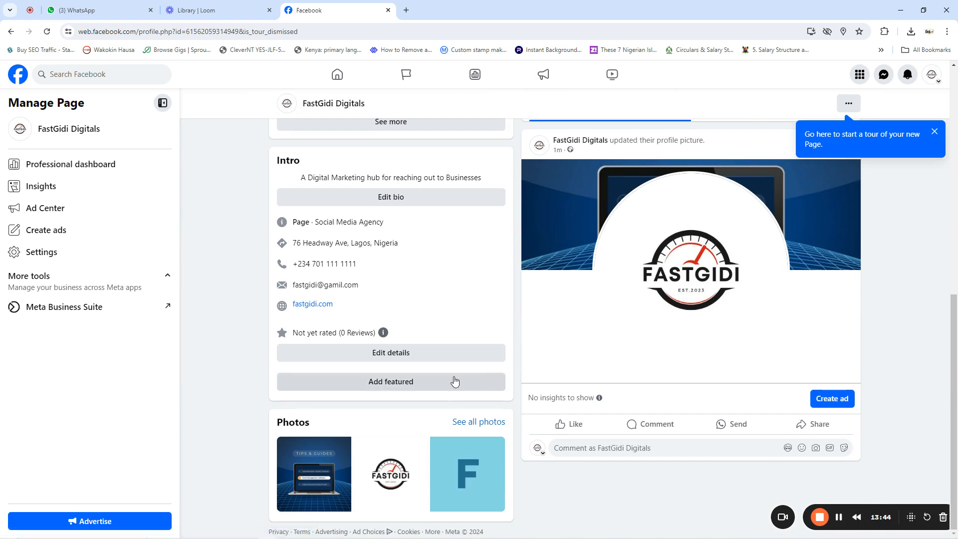
pyautogui.scroll(7, 454, 381)
pyautogui.scroll(2, 455, 381)
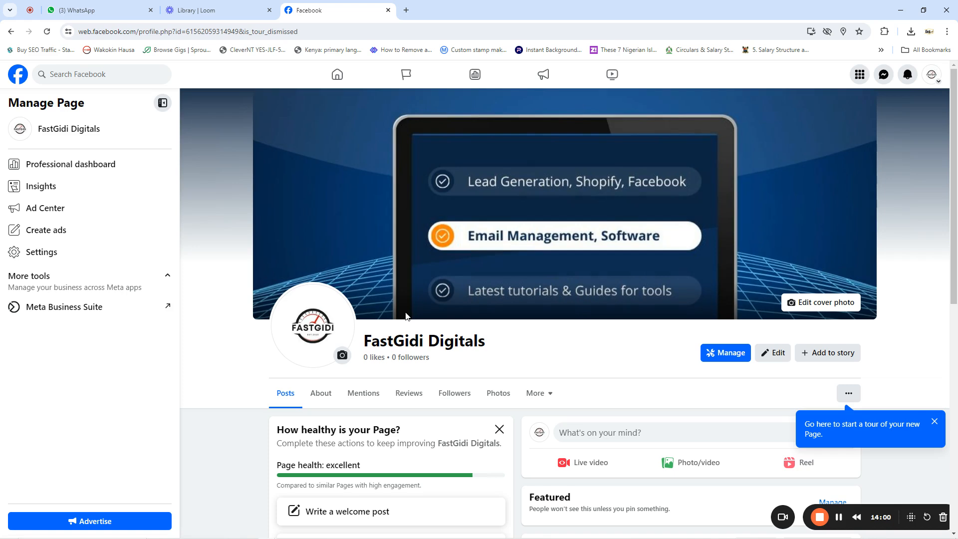
# Close the 'Go here to start a tour' tip and scroll to check the Intro's bio, category and contact details
pyautogui.click(934, 422)
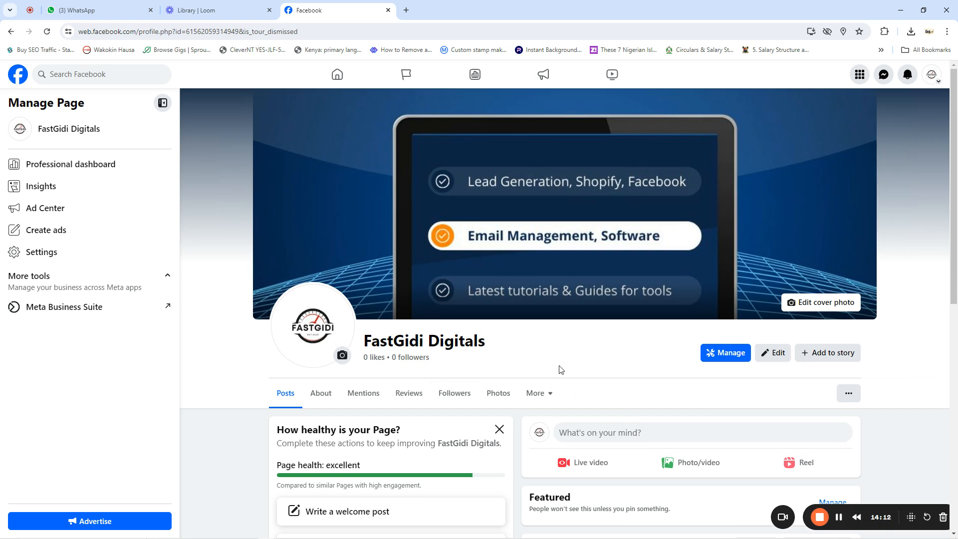
pyautogui.scroll(-5, 552, 378)
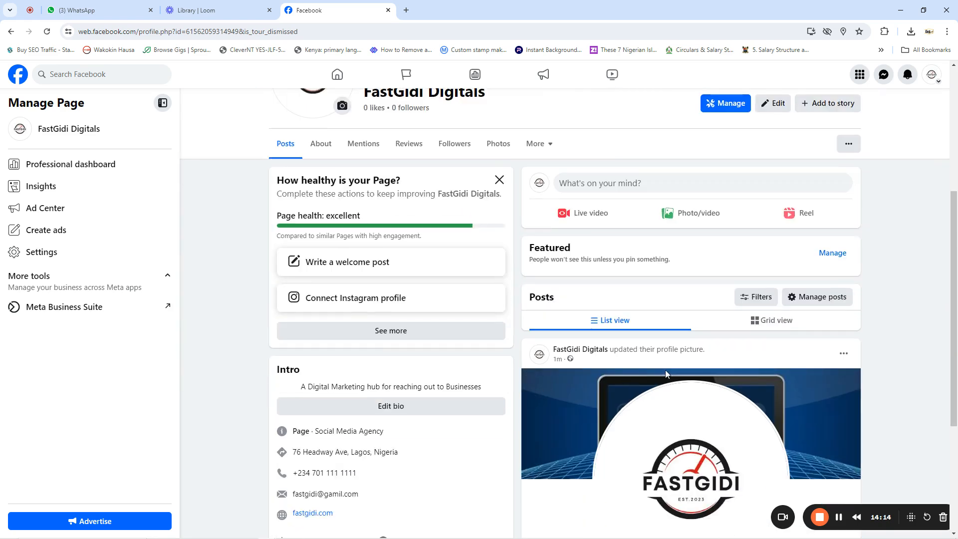
pyautogui.scroll(5, 652, 363)
pyautogui.scroll(-4, 622, 353)
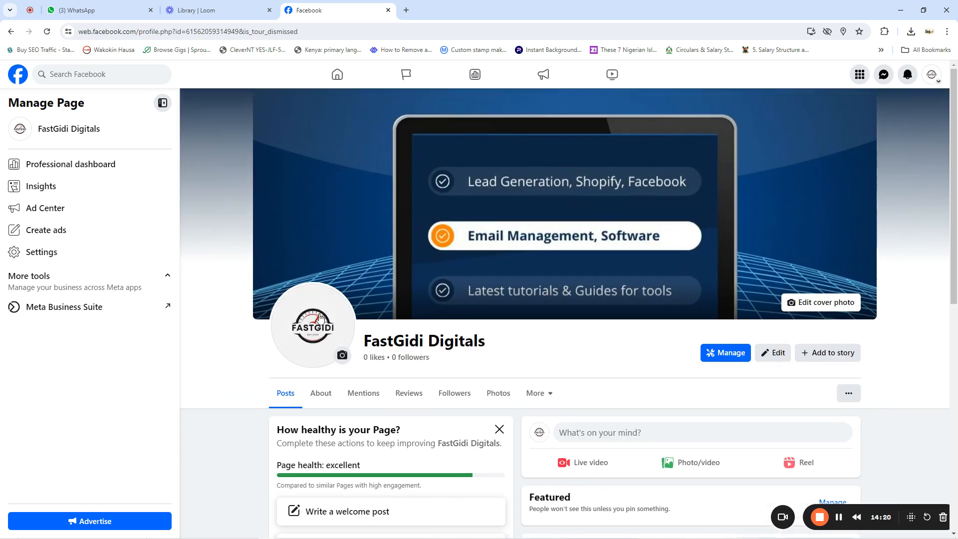
pyautogui.scroll(4, 466, 307)
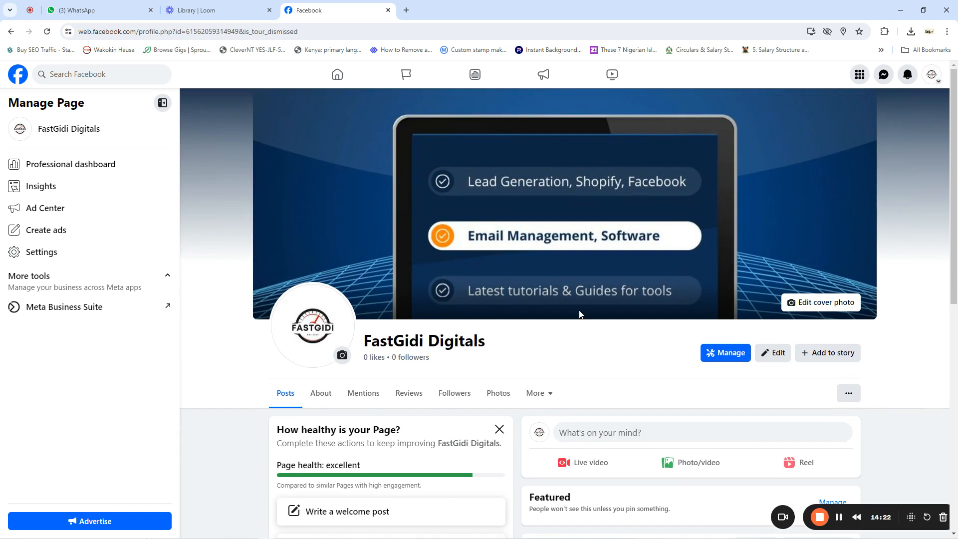